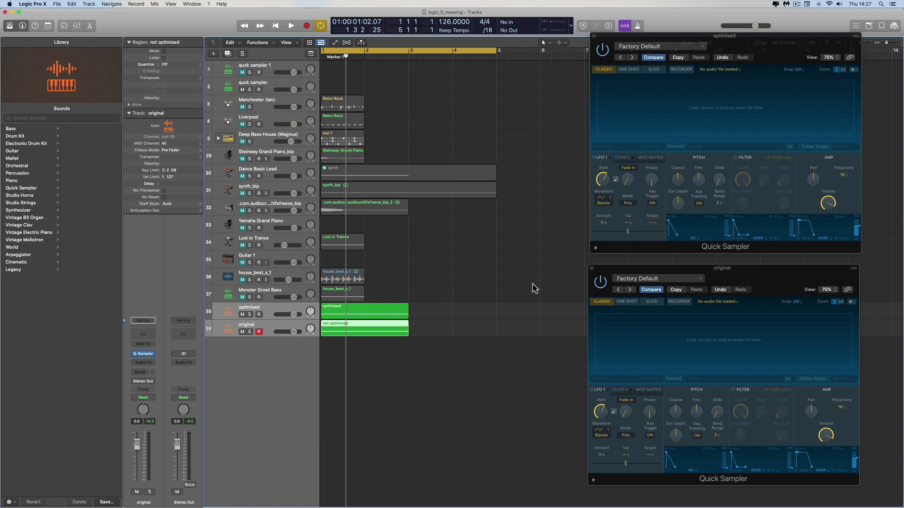
- Select the optimised track and inspect the notes of the optimised and not optimised regions in the Piano Roll, closing the editor when done
{"action": "left_click", "coordinate": [262, 310]}
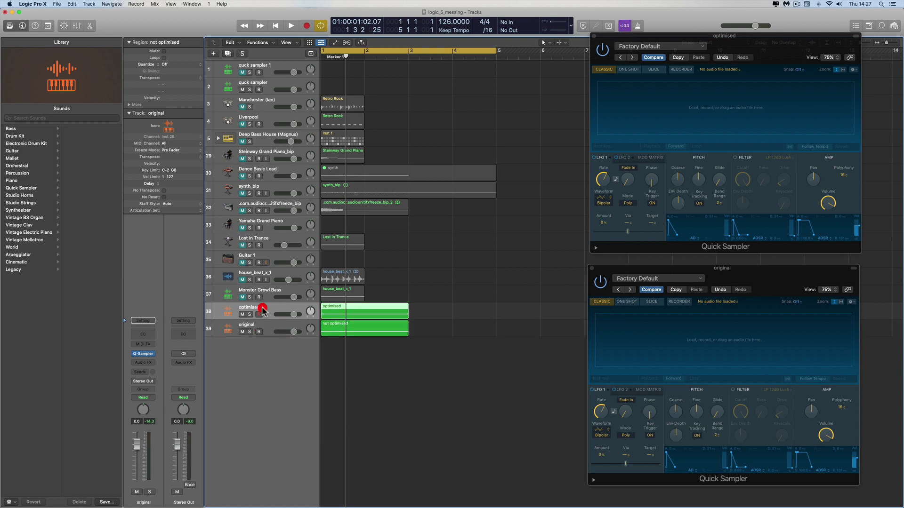
{"action": "left_click", "coordinate": [265, 314]}
{"action": "left_click", "coordinate": [265, 312]}
{"action": "left_click", "coordinate": [264, 308]}
{"action": "double_click", "coordinate": [363, 313]}
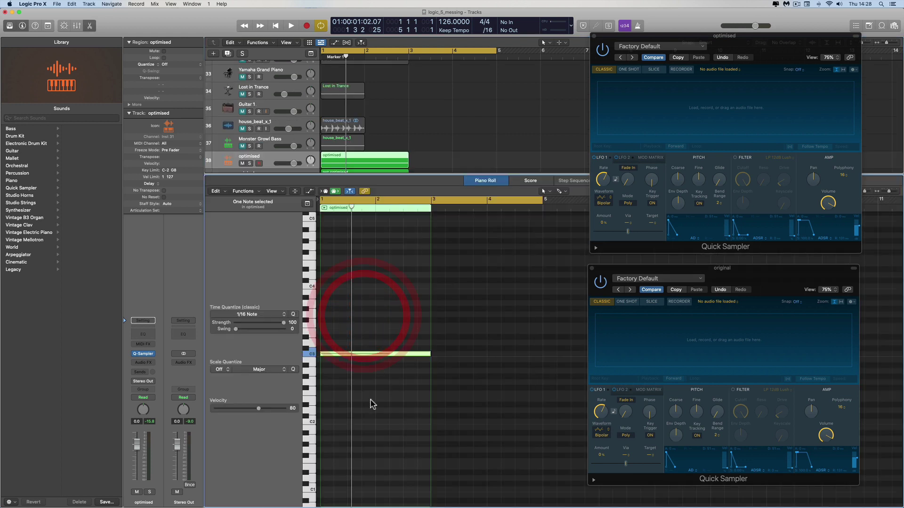
{"action": "left_click", "coordinate": [392, 169]}
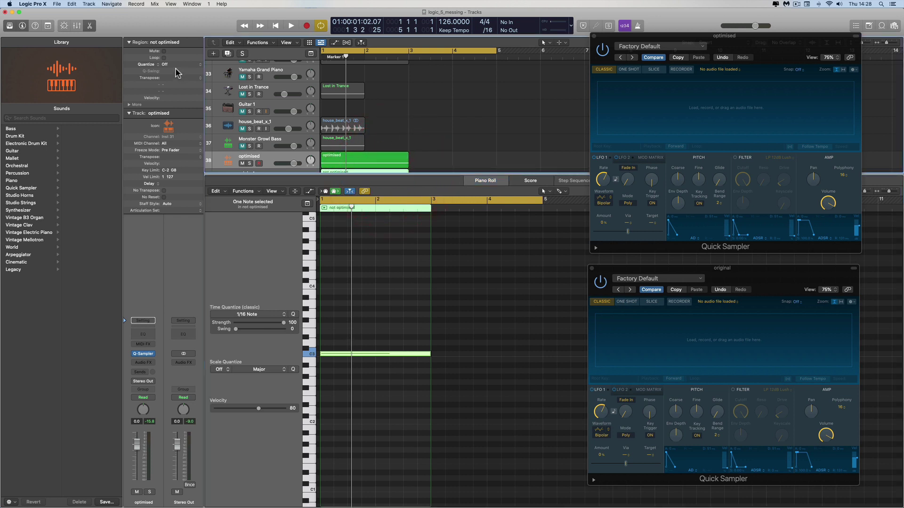
{"action": "left_click", "coordinate": [90, 25]}
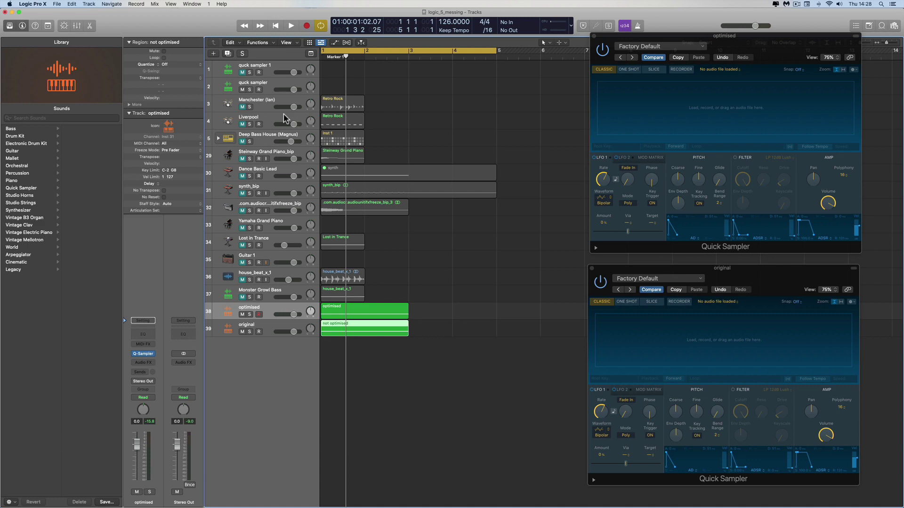
- Switch to Finder and load Break Cb-02.wav from the Loops folder as an optimised file into the optimised track's Quick Sampler
{"action": "key", "text": "super+Tab"}
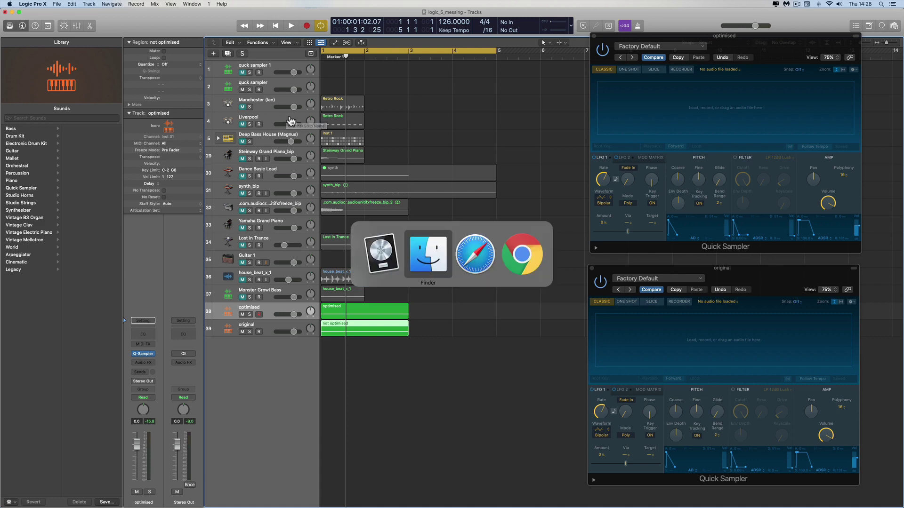
{"action": "key", "text": "super+Tab"}
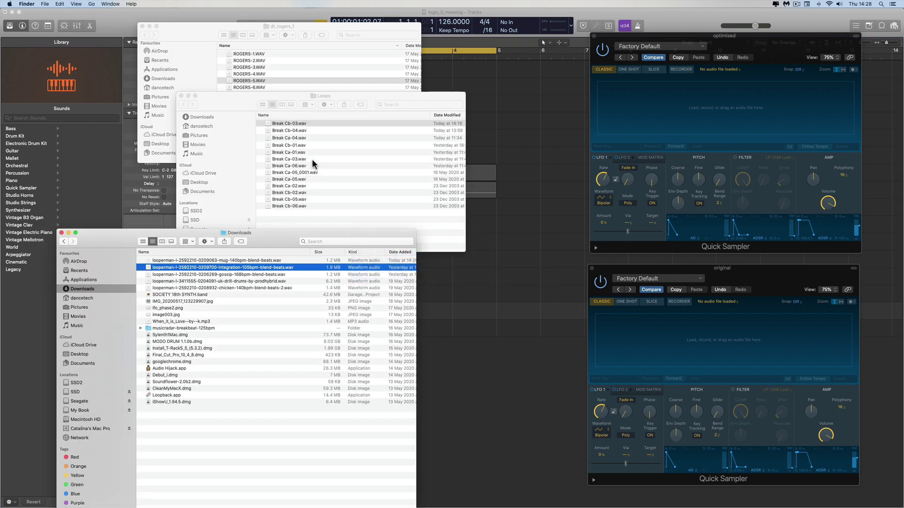
{"action": "left_click", "coordinate": [210, 47]}
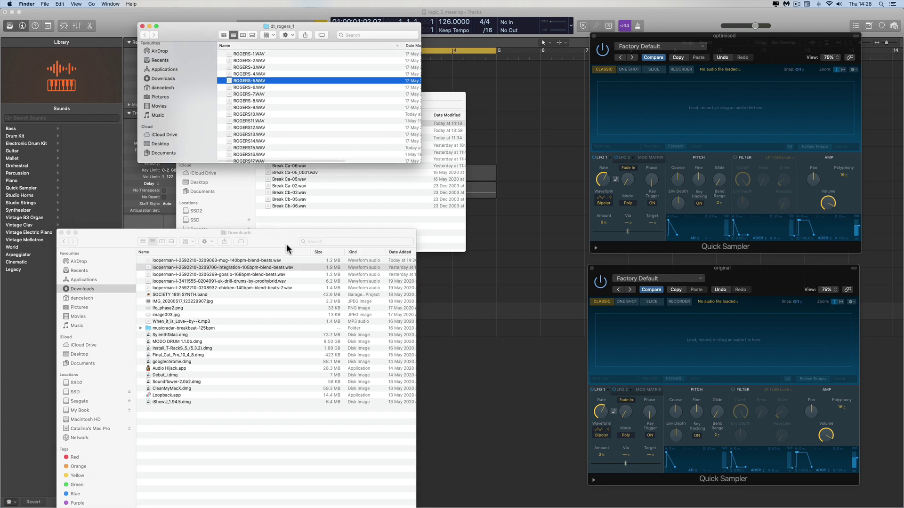
{"action": "left_click", "coordinate": [244, 192]}
{"action": "left_click", "coordinate": [292, 197]}
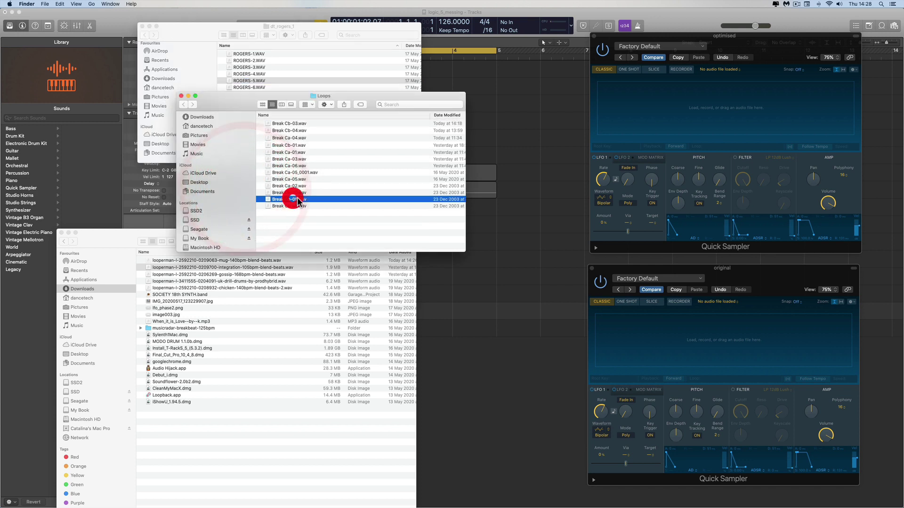
{"action": "left_click_drag", "start_coordinate": [292, 193], "coordinate": [782, 118]}
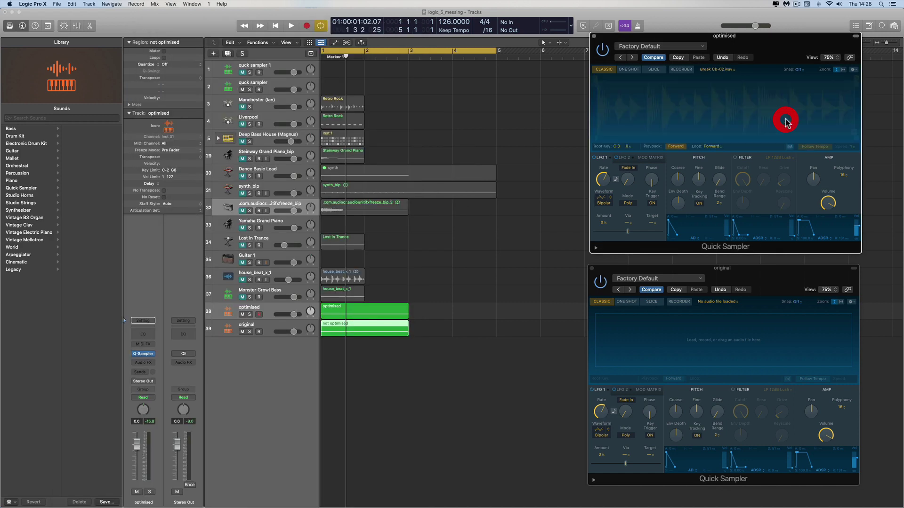
- Load Break Cb-02.wav from the Loops folder as an original file into the original track's Quick Sampler
{"action": "key", "text": "super+Tab"}
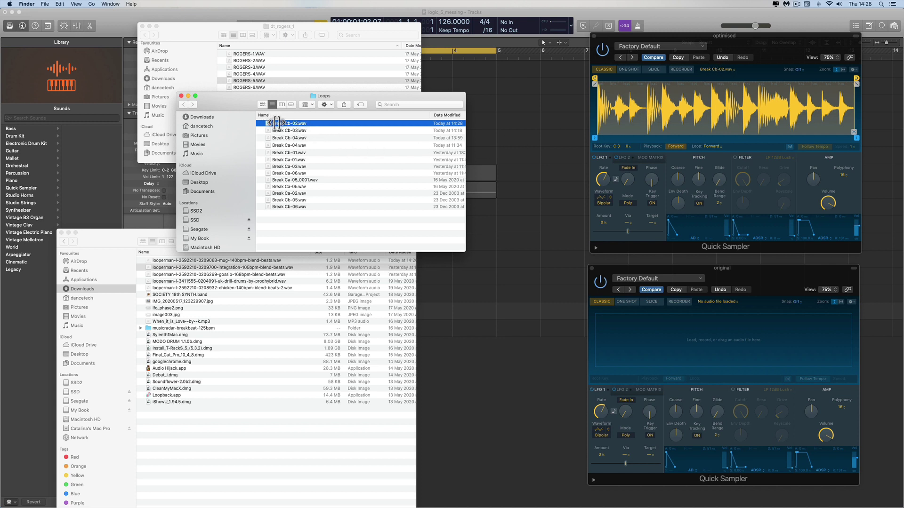
{"action": "left_click", "coordinate": [650, 268]}
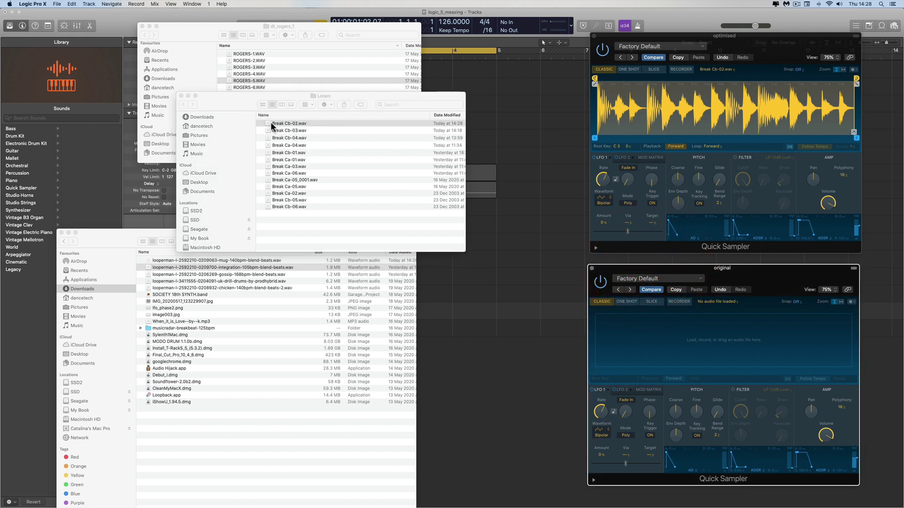
{"action": "left_click_drag", "start_coordinate": [270, 122], "coordinate": [673, 363]}
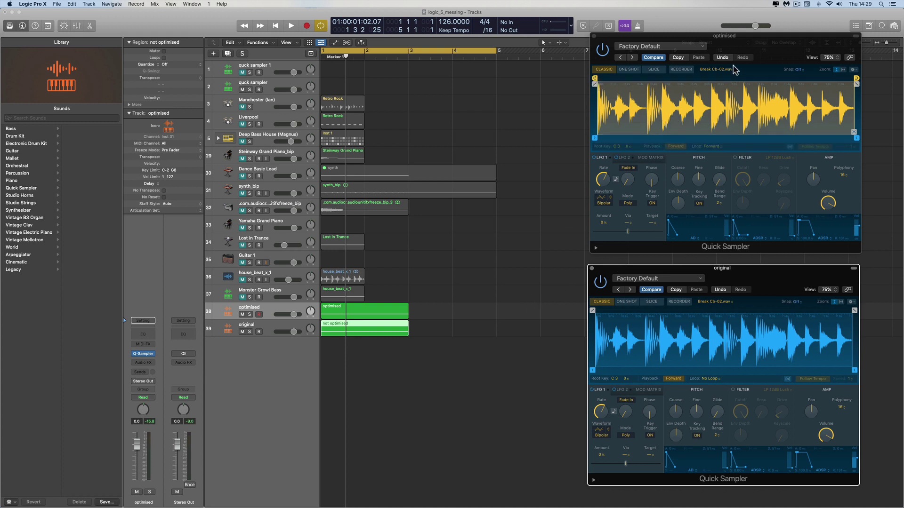
- Try the Forward loop mode in the original track's Quick Sampler and set it back to No Loop
{"action": "left_click", "coordinate": [855, 80]}
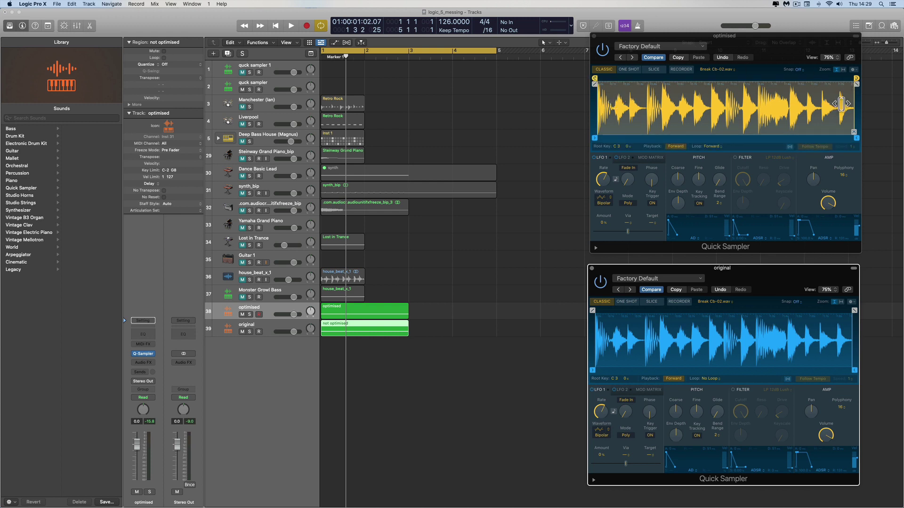
{"action": "left_click", "coordinate": [713, 378]}
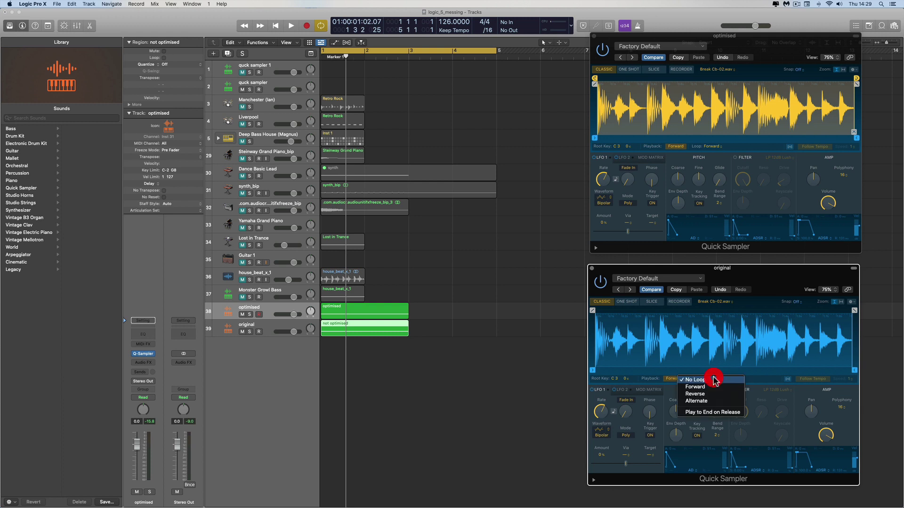
{"action": "left_click", "coordinate": [704, 387]}
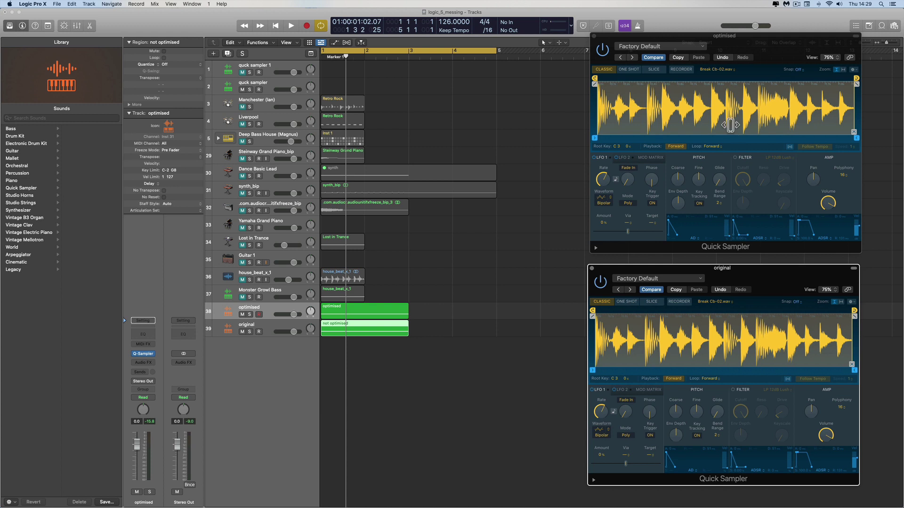
{"action": "left_click", "coordinate": [711, 378]}
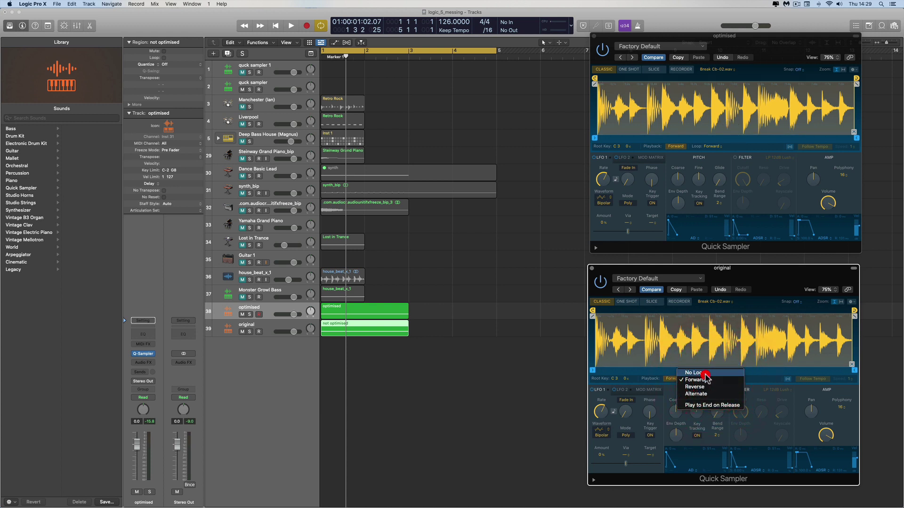
{"action": "left_click", "coordinate": [702, 373]}
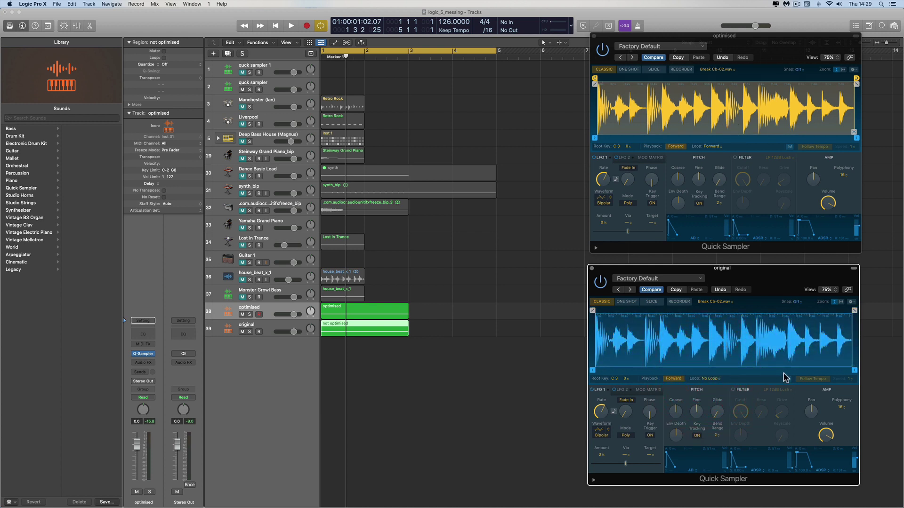
- Turn on Flex in both the optimised and the original Quick Sampler
{"action": "left_click", "coordinate": [789, 148]}
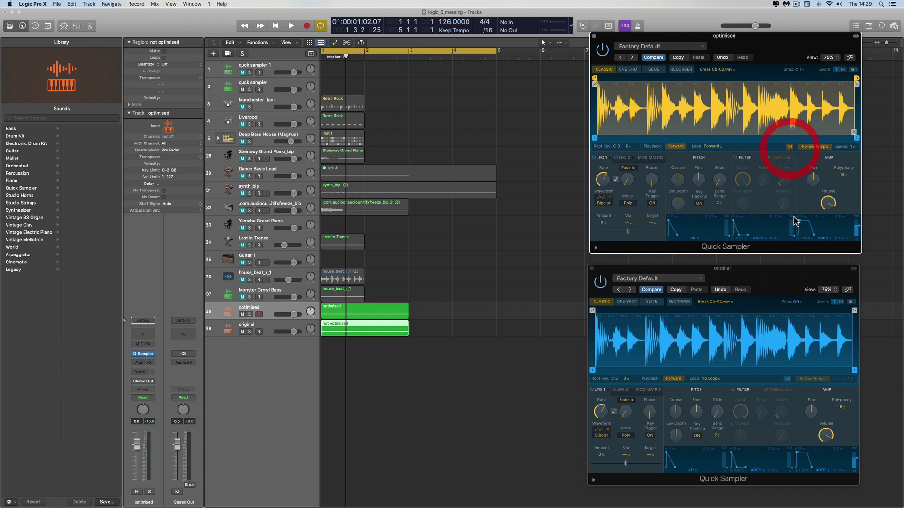
{"action": "left_click", "coordinate": [787, 379]}
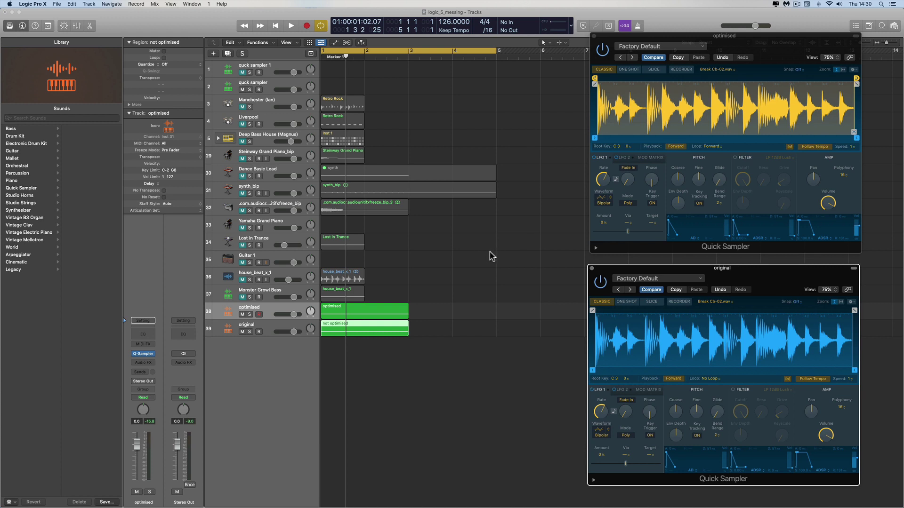
- Show the mixer and place the original Quick Sampler window beside the optimised one, clear of the channel strips
{"action": "left_click", "coordinate": [78, 27]}
{"action": "left_click_drag", "start_coordinate": [616, 262], "coordinate": [338, 35]}
{"action": "left_click", "coordinate": [398, 84]}
- Play and stop the project twice to compare the peak levels of the optimised and original channel strips
{"action": "left_click", "coordinate": [668, 420]}
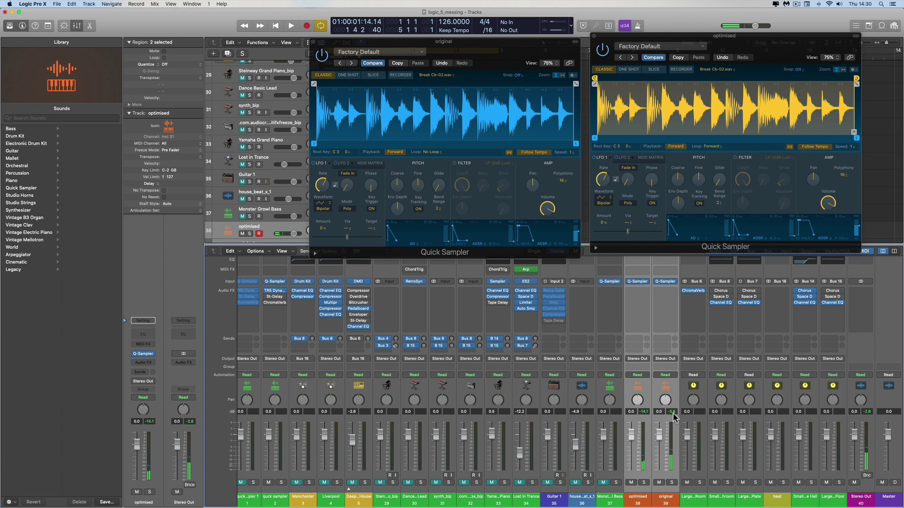
{"action": "key", "text": "space"}
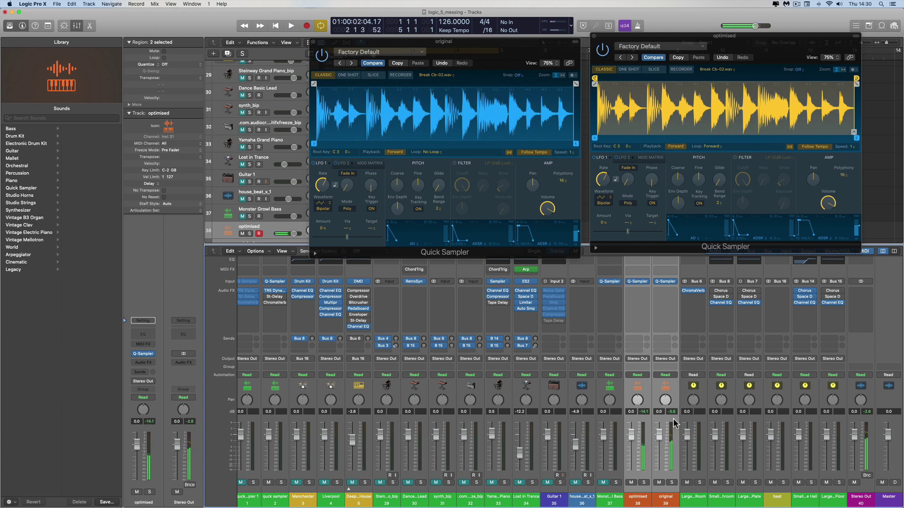
{"action": "key", "text": "space"}
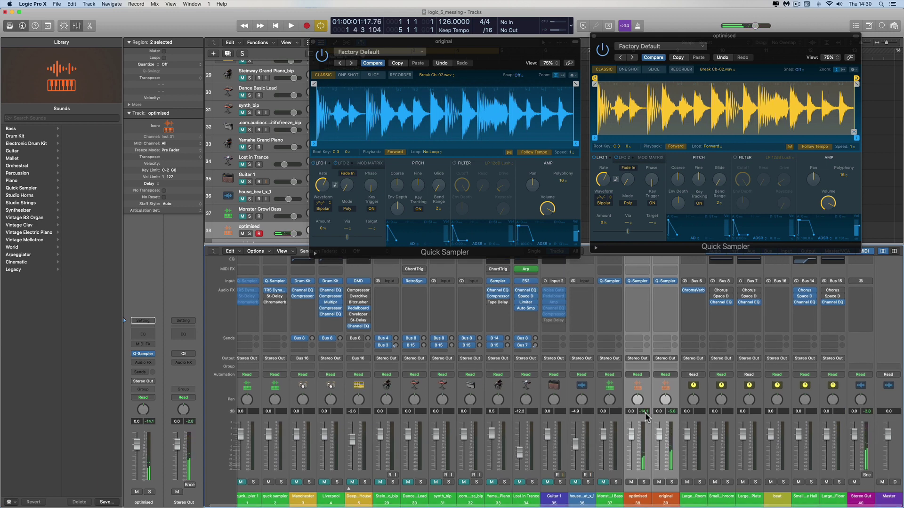
{"action": "key", "text": "space"}
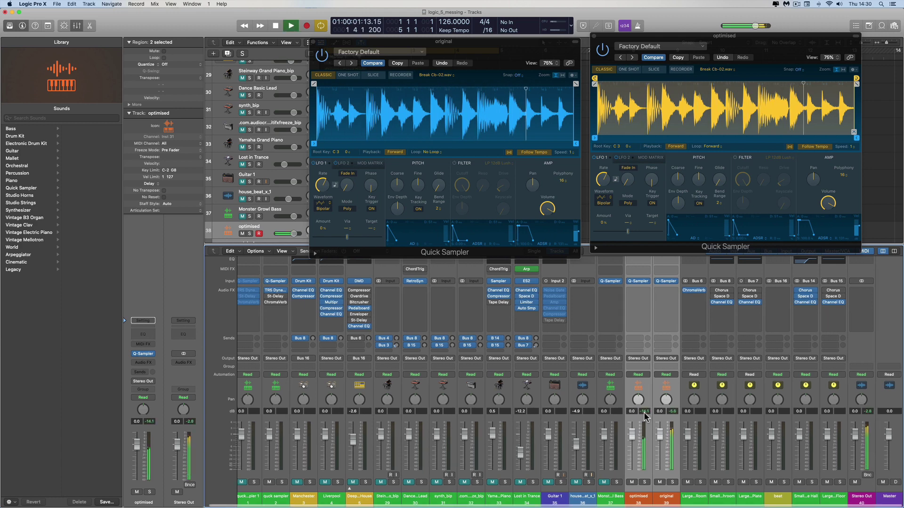
{"action": "key", "text": "space"}
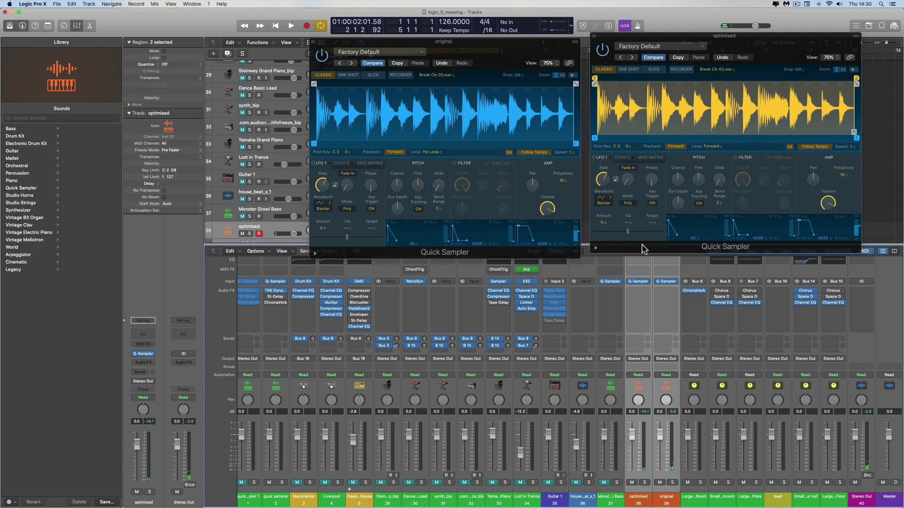
- Hide the mixer and align the original Quick Sampler window directly below the optimised one
{"action": "left_click", "coordinate": [77, 25]}
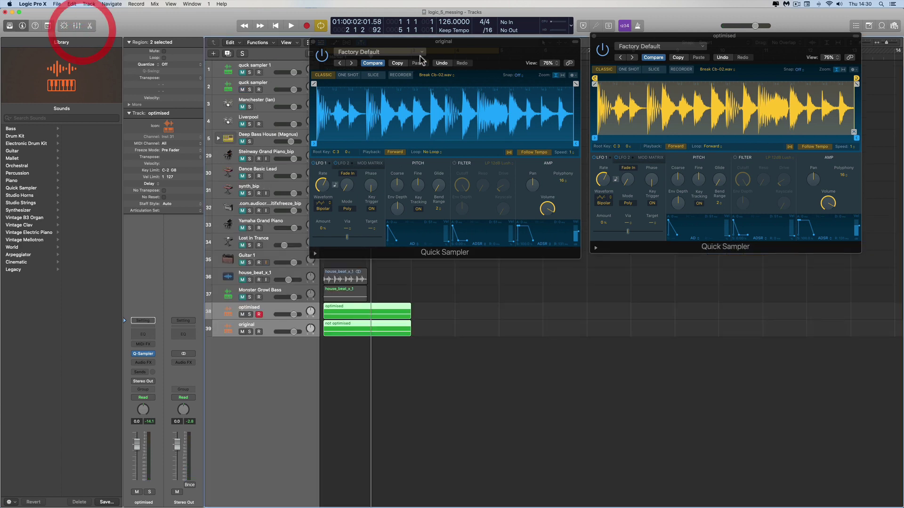
{"action": "left_click_drag", "start_coordinate": [455, 103], "coordinate": [730, 300]}
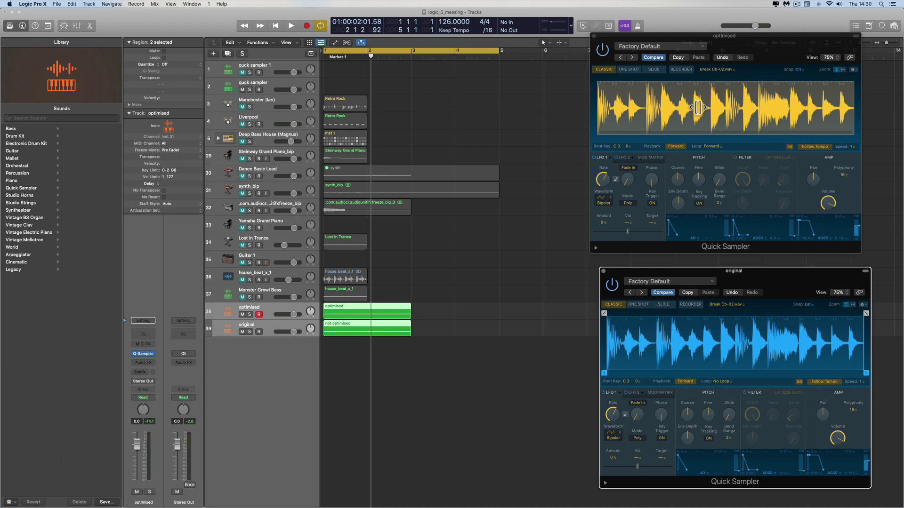
{"action": "mouse_move", "coordinate": [700, 108]}
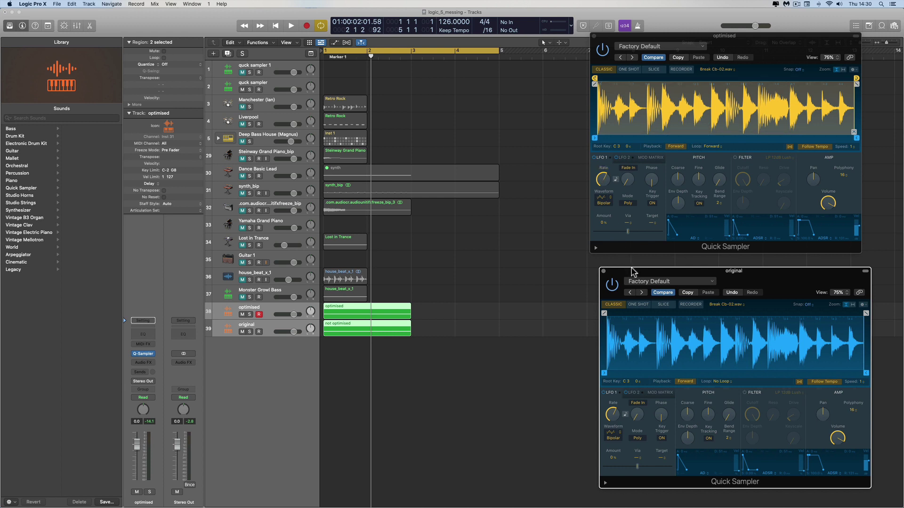
{"action": "left_click_drag", "start_coordinate": [632, 272], "coordinate": [622, 272]}
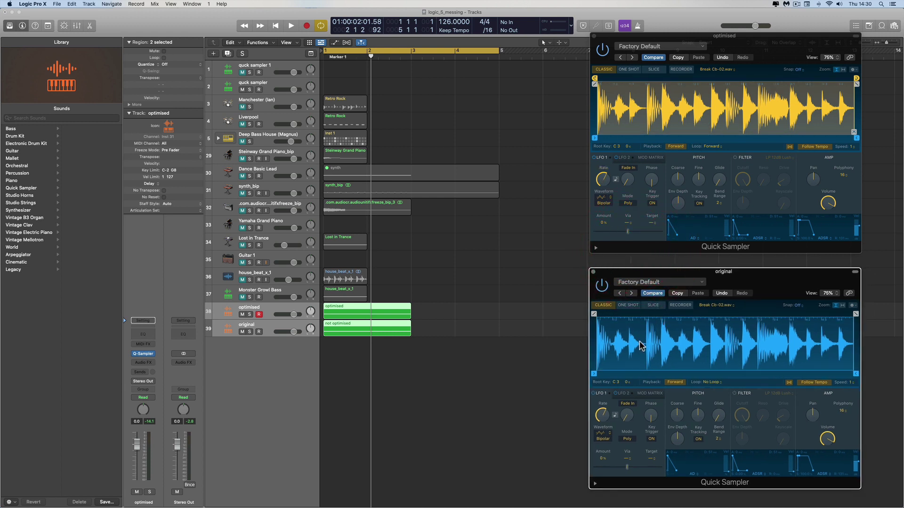
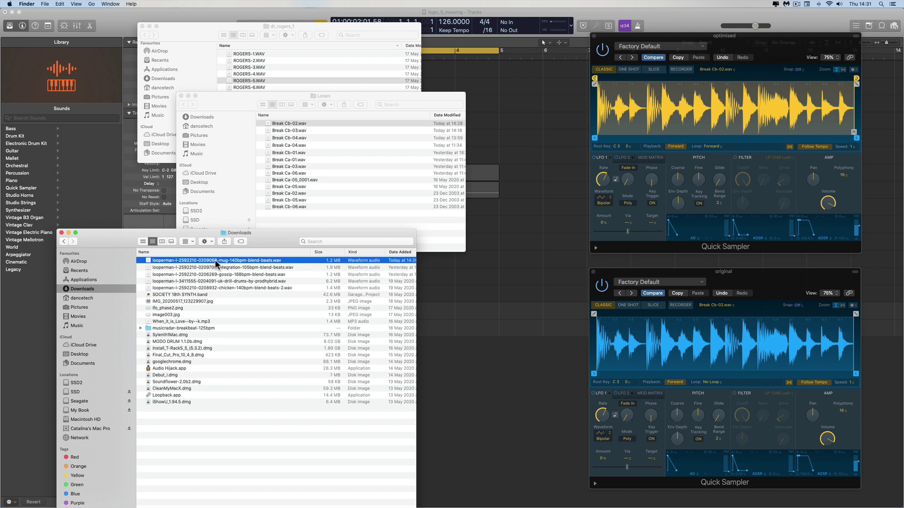
{"action": "left_click_drag", "start_coordinate": [214, 262], "coordinate": [776, 111]}
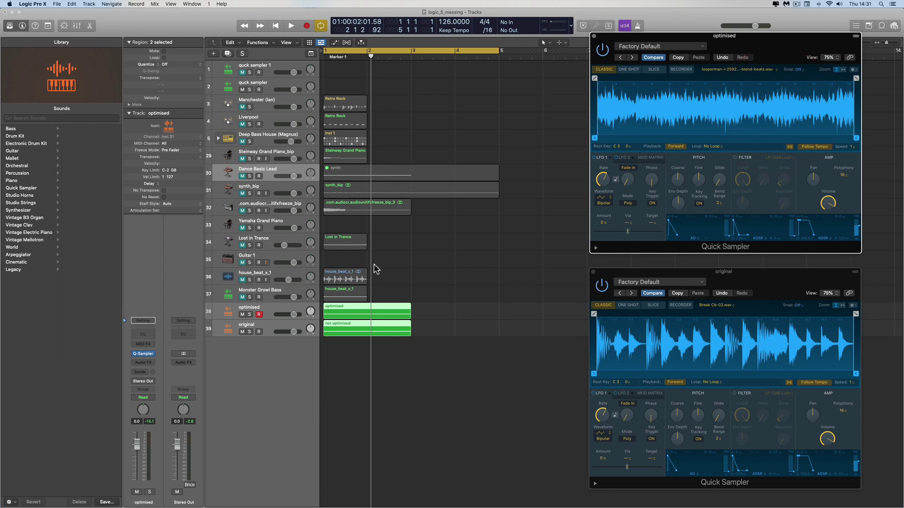
{"action": "key", "text": "super+Tab"}
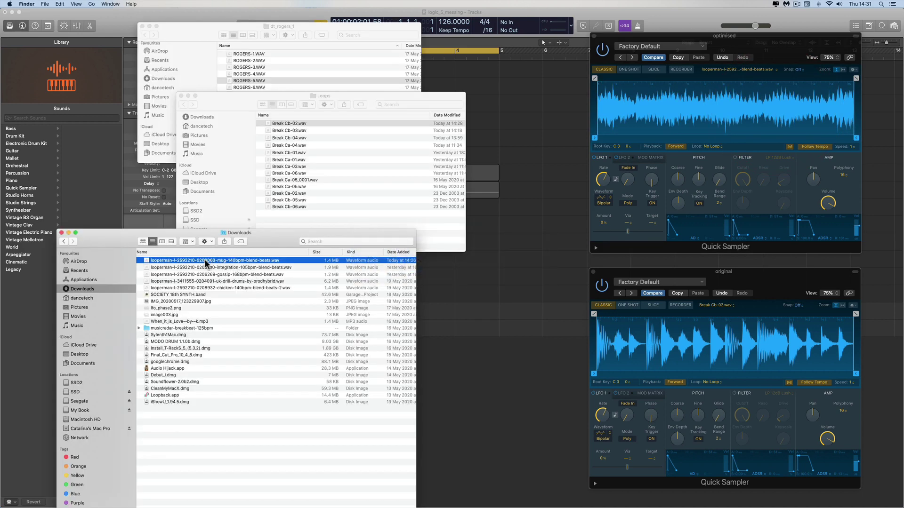
{"action": "left_click_drag", "start_coordinate": [204, 259], "coordinate": [652, 356]}
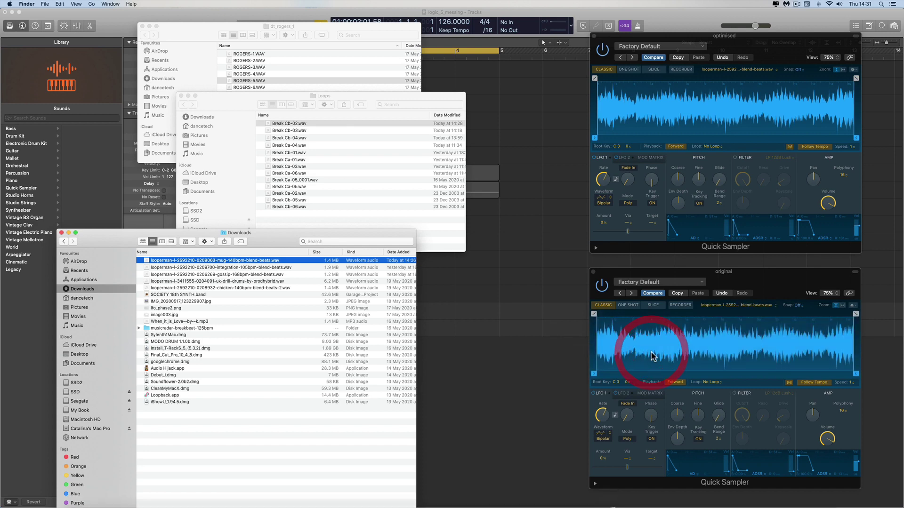
{"action": "left_click", "coordinate": [222, 12]}
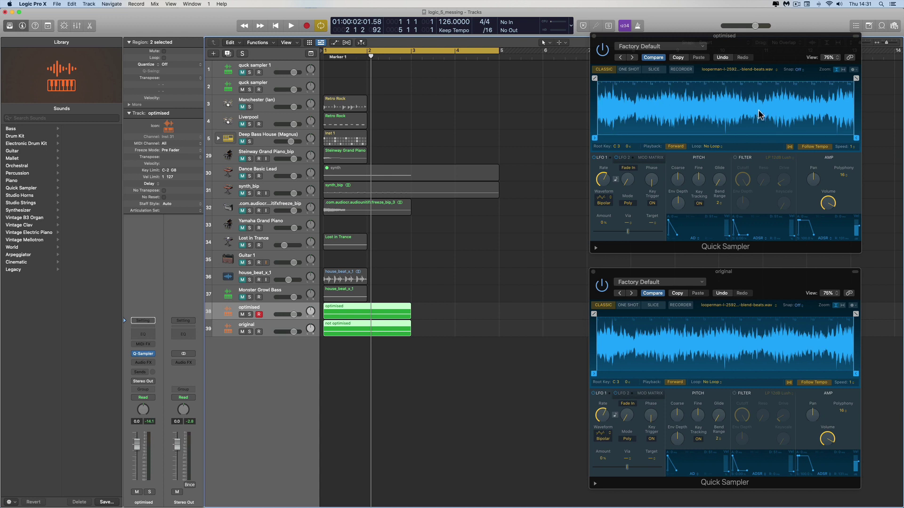
- Examine the loop modes available in the optimised Quick Sampler, leaving the choice as it is
{"action": "left_click", "coordinate": [713, 150]}
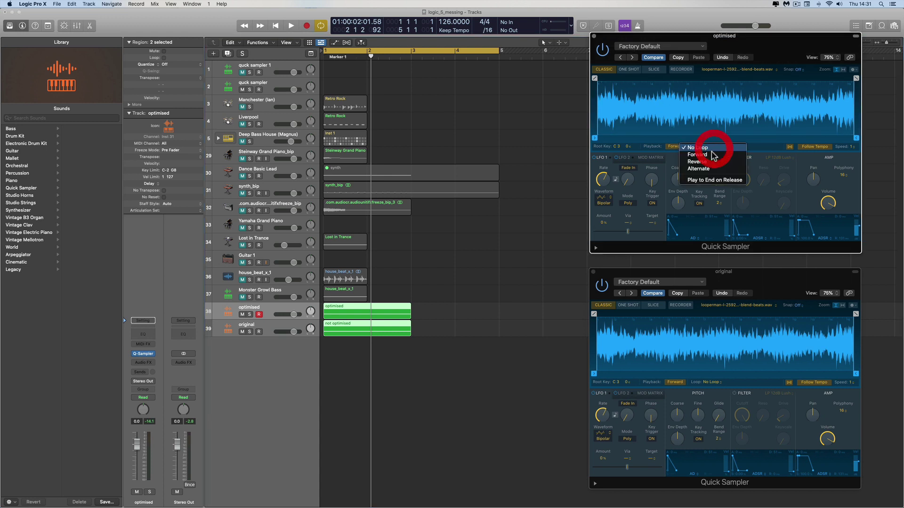
{"action": "left_click", "coordinate": [767, 41]}
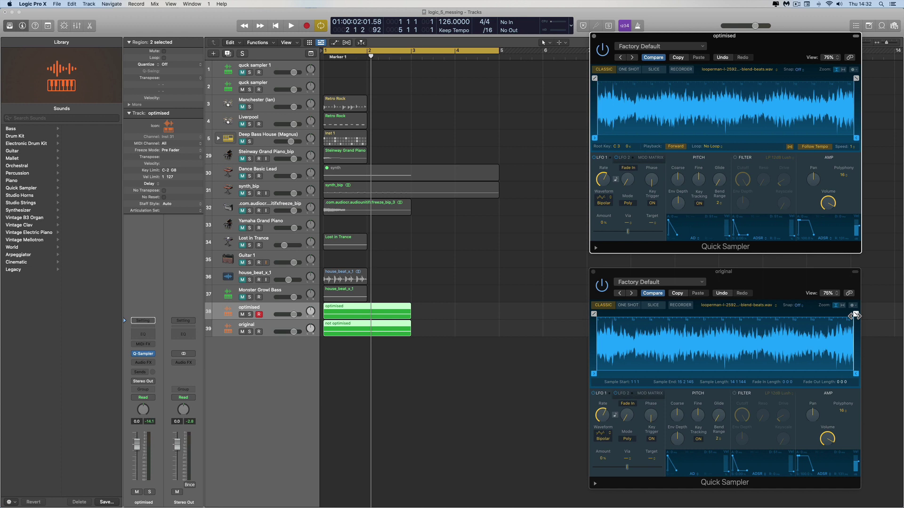
- Examine the start and end of the optimised sample's waveform up close to check where the audio begins and stops
{"action": "scroll", "coordinate": [682, 117], "scroll_direction": "up", "scroll_amount": 5}
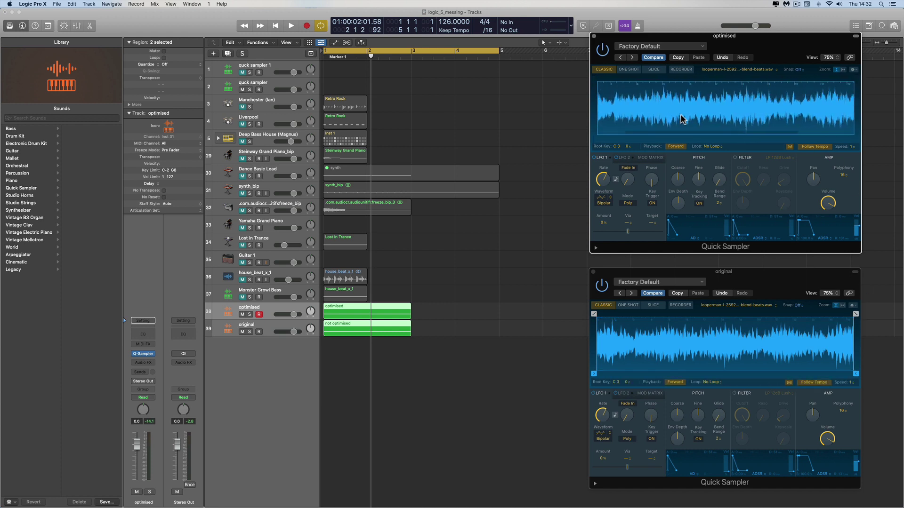
{"action": "scroll", "coordinate": [646, 115], "scroll_direction": "up", "scroll_amount": 5}
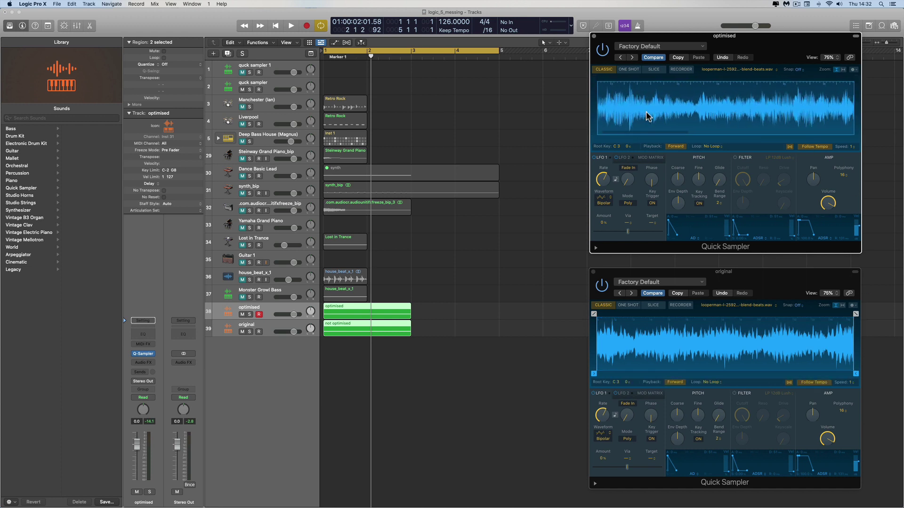
{"action": "scroll", "coordinate": [649, 116], "scroll_direction": "up", "scroll_amount": 5}
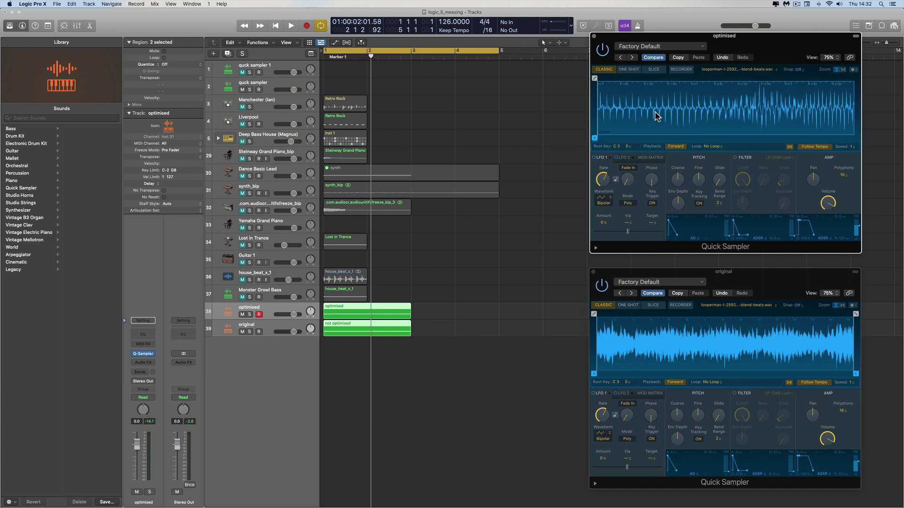
{"action": "scroll", "coordinate": [616, 112], "scroll_direction": "up", "scroll_amount": 4}
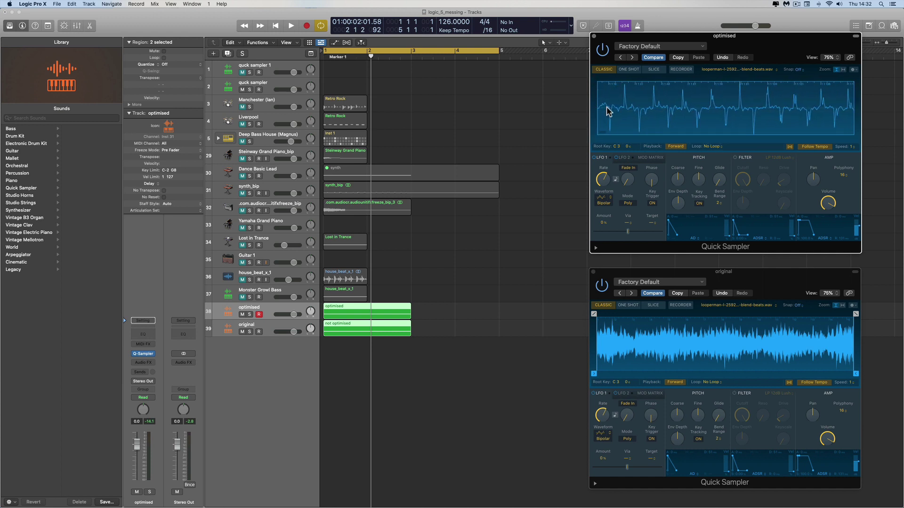
{"action": "scroll", "coordinate": [631, 116], "scroll_direction": "up", "scroll_amount": 3}
{"action": "scroll", "coordinate": [813, 117], "scroll_direction": "down", "scroll_amount": 3}
{"action": "scroll", "coordinate": [813, 118], "scroll_direction": "right", "scroll_amount": 8}
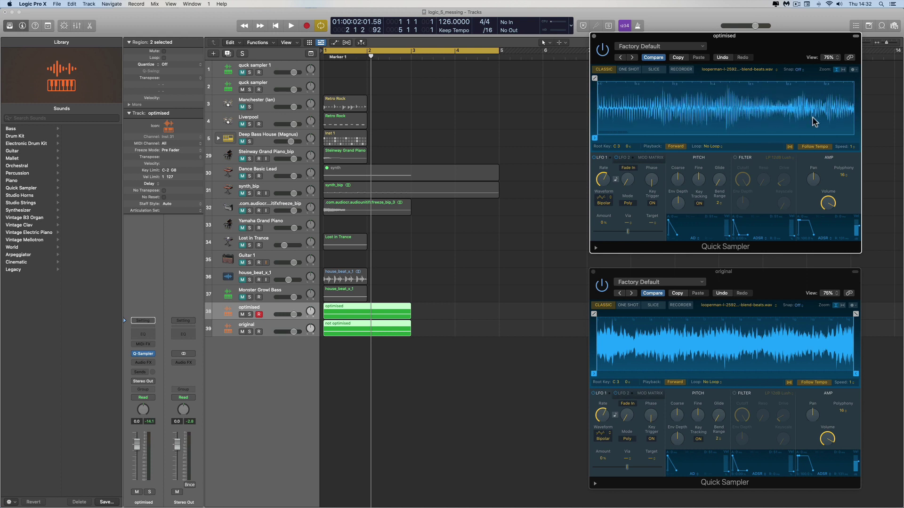
{"action": "scroll", "coordinate": [829, 119], "scroll_direction": "right", "scroll_amount": 5}
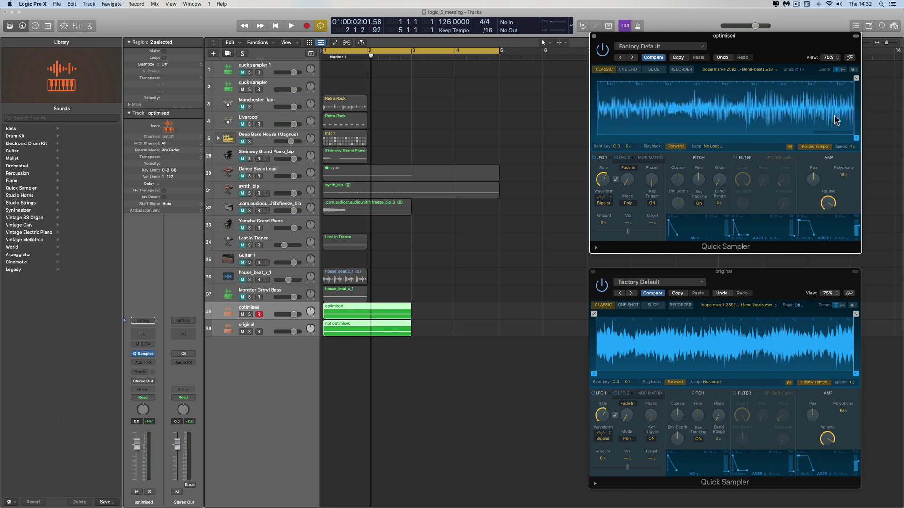
{"action": "scroll", "coordinate": [845, 118], "scroll_direction": "up", "scroll_amount": 10}
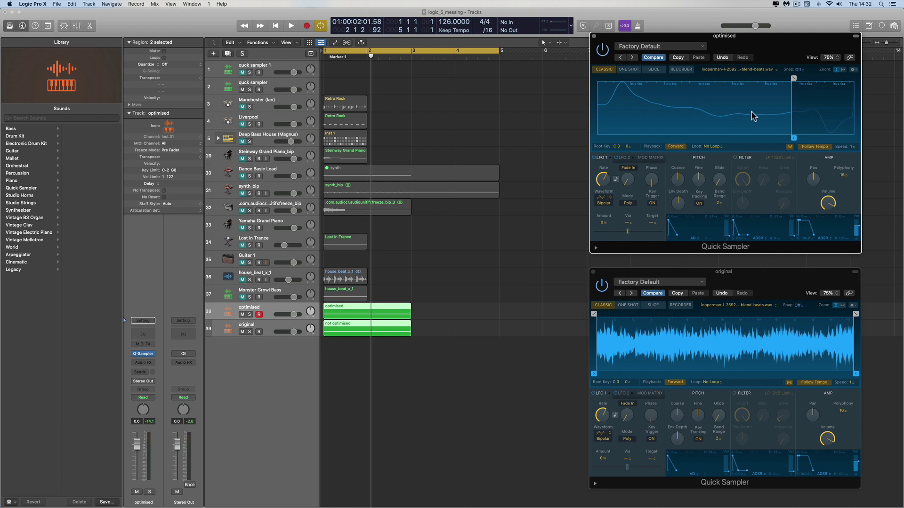
{"action": "scroll", "coordinate": [750, 115], "scroll_direction": "left", "scroll_amount": 5}
{"action": "scroll", "coordinate": [790, 118], "scroll_direction": "down", "scroll_amount": 10}
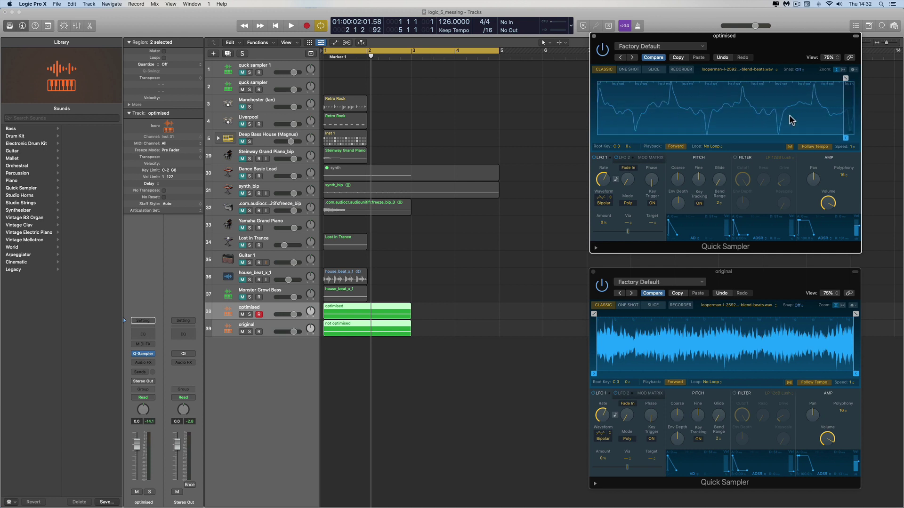
{"action": "scroll", "coordinate": [790, 120], "scroll_direction": "down", "scroll_amount": 10}
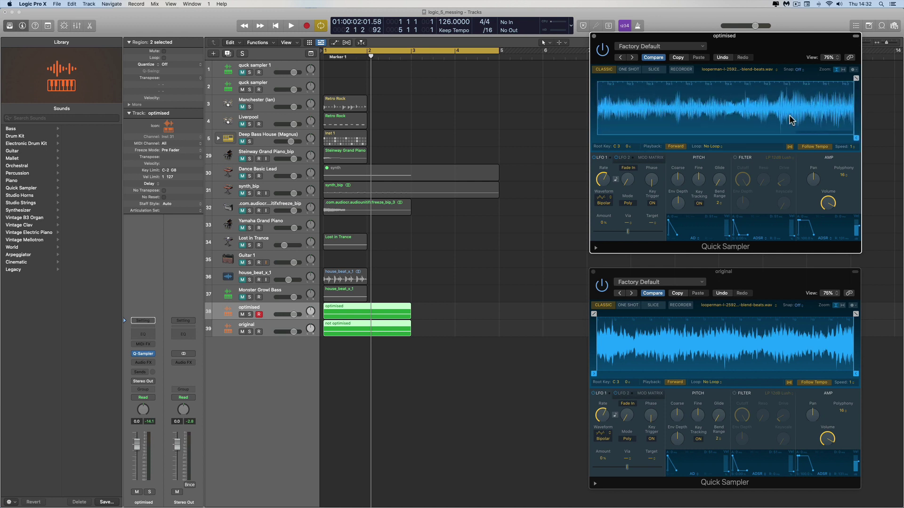
{"action": "scroll", "coordinate": [790, 120], "scroll_direction": "down", "scroll_amount": 3}
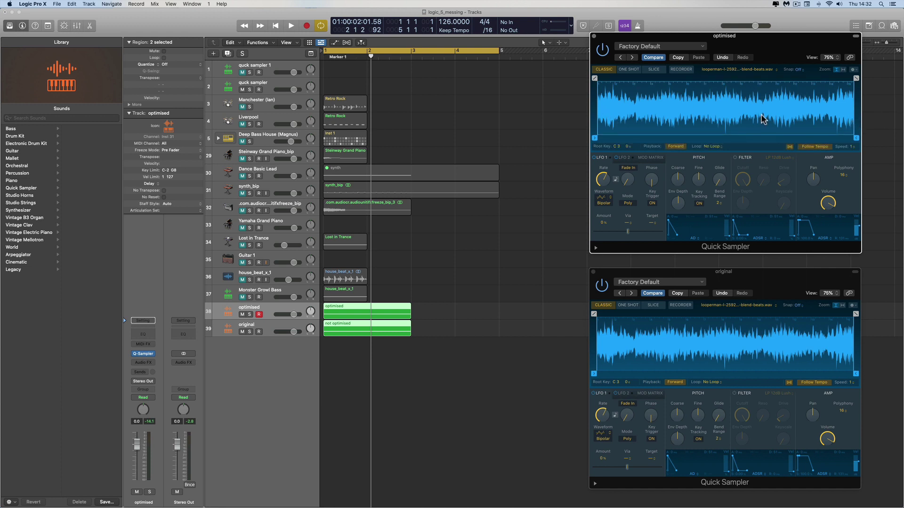
- Try a Forward loop spanning the whole sample in the optimised Quick Sampler, and return its loop mode to No Loop
{"action": "left_click", "coordinate": [711, 147]}
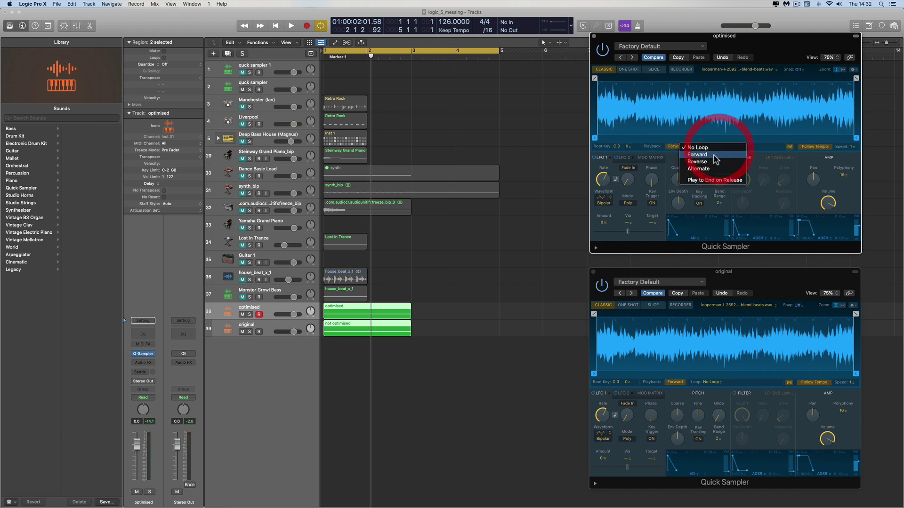
{"action": "left_click", "coordinate": [713, 155]}
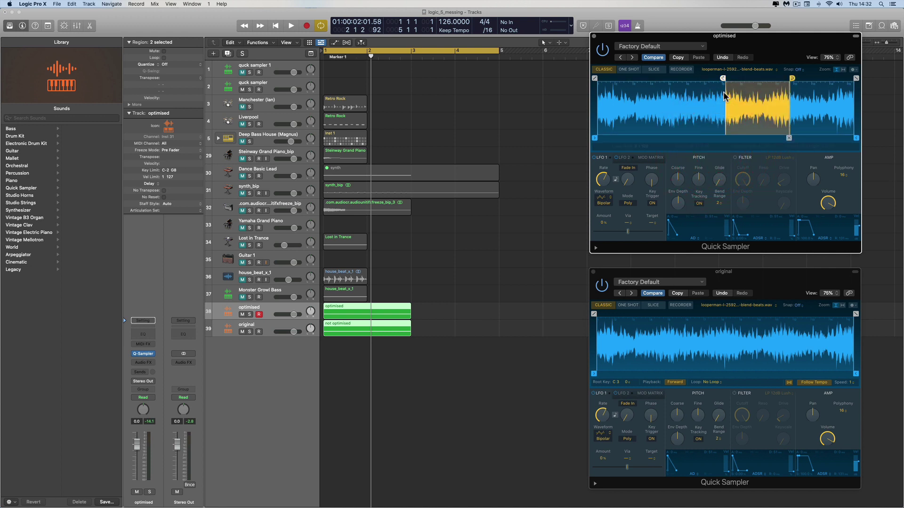
{"action": "left_click_drag", "start_coordinate": [722, 78], "coordinate": [583, 77]}
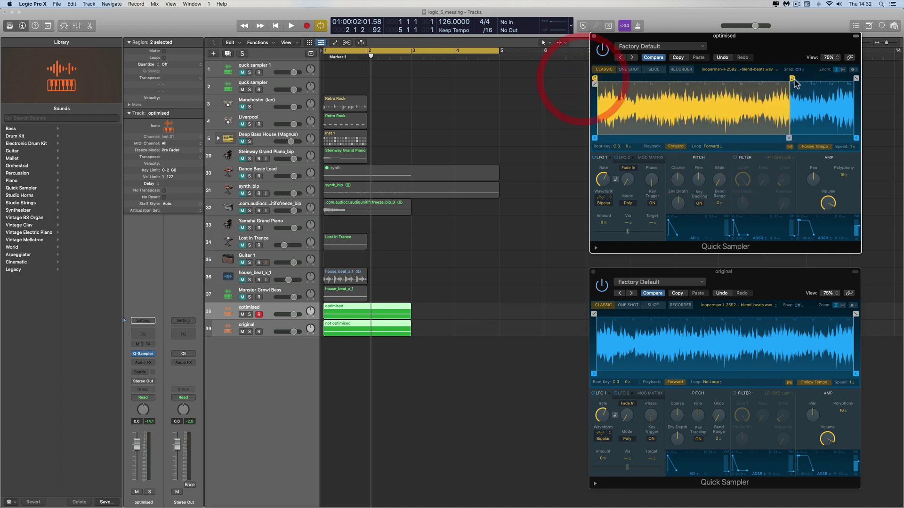
{"action": "left_click_drag", "start_coordinate": [794, 83], "coordinate": [868, 82]}
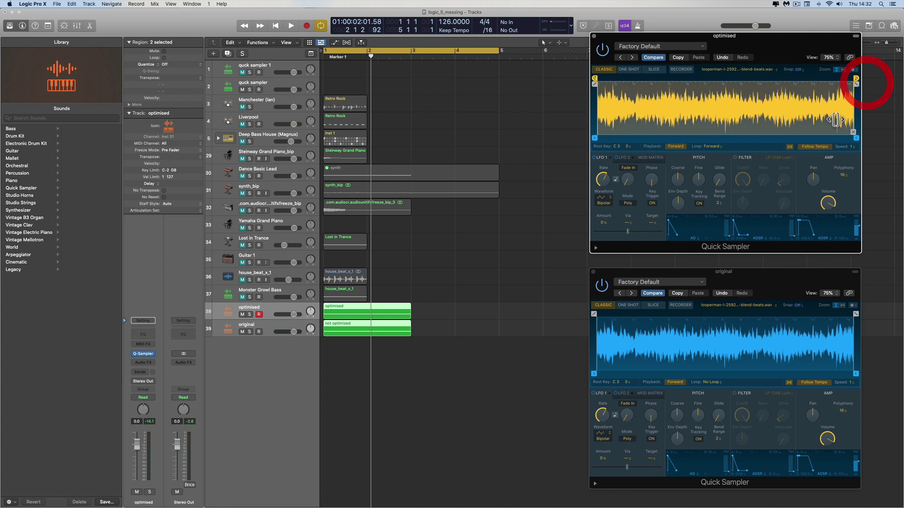
{"action": "left_click", "coordinate": [713, 149]}
{"action": "left_click", "coordinate": [699, 142]}
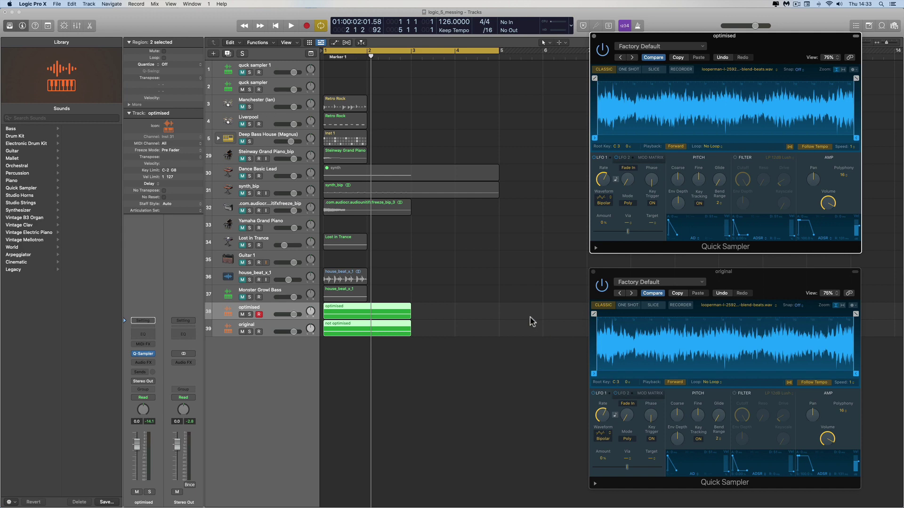
- Show the mixer with both Quick Sampler windows side by side above it, and play the project twice to compare the optimised and original levels
{"action": "left_click", "coordinate": [77, 26]}
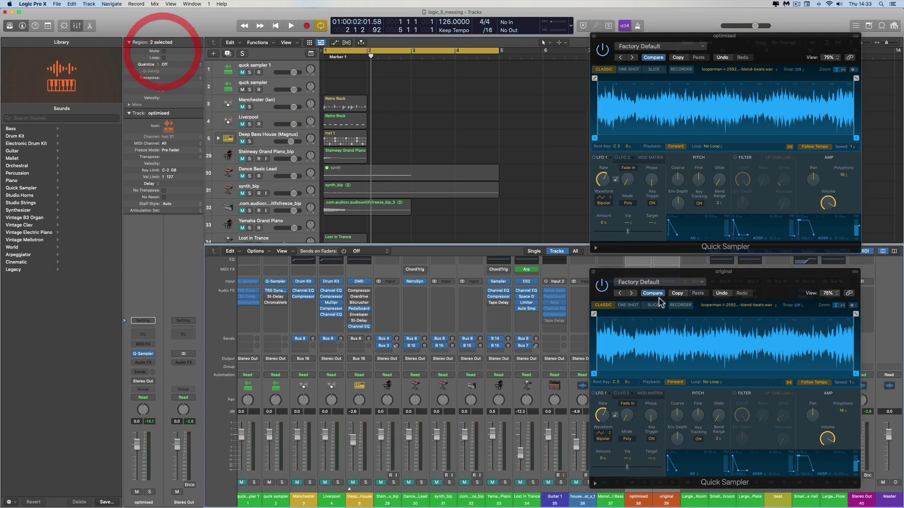
{"action": "left_click_drag", "start_coordinate": [661, 272], "coordinate": [384, 35]}
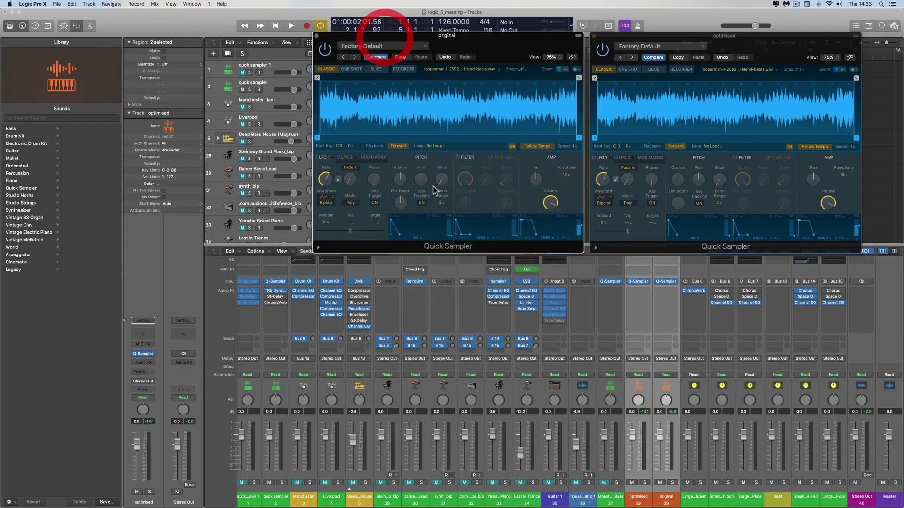
{"action": "key", "text": "space"}
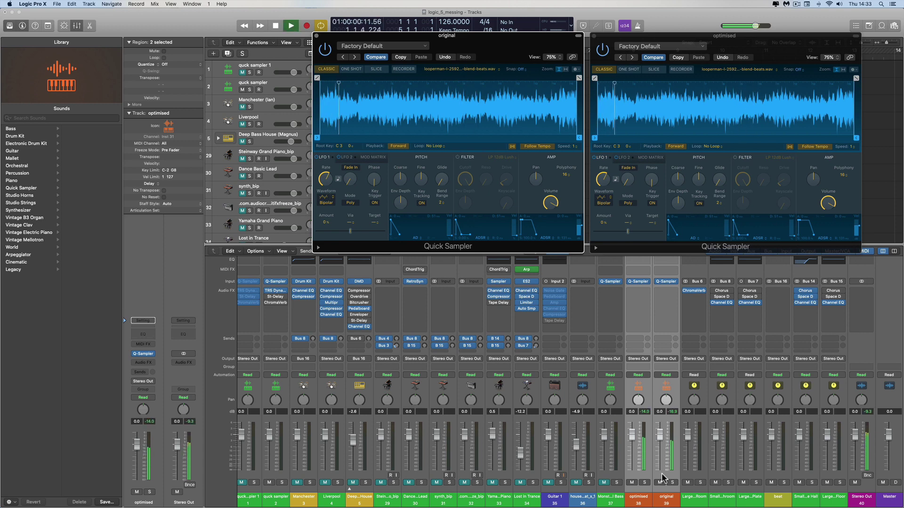
{"action": "key", "text": "space"}
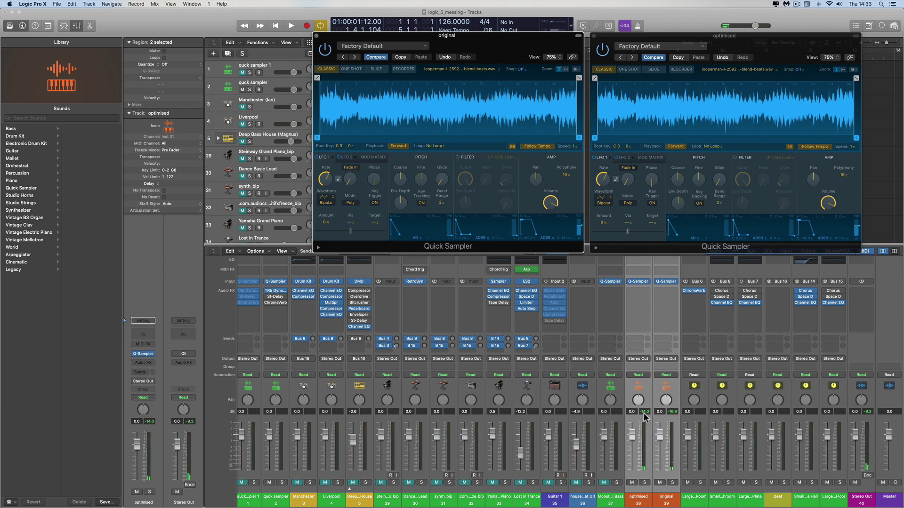
{"action": "key", "text": "space"}
{"action": "key", "text": "space"}
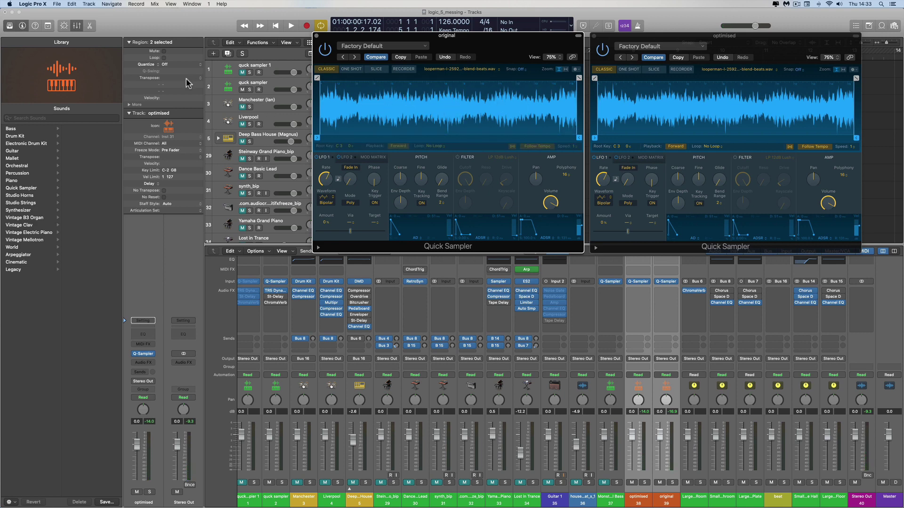
- Hide the mixer and move the original Quick Sampler window back below the optimised one
{"action": "left_click", "coordinate": [76, 25]}
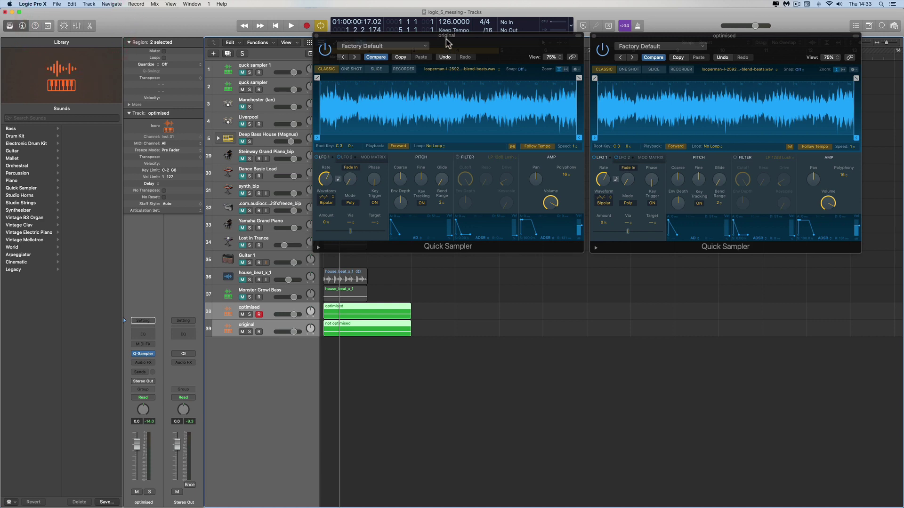
{"action": "left_click_drag", "start_coordinate": [447, 38], "coordinate": [727, 269]}
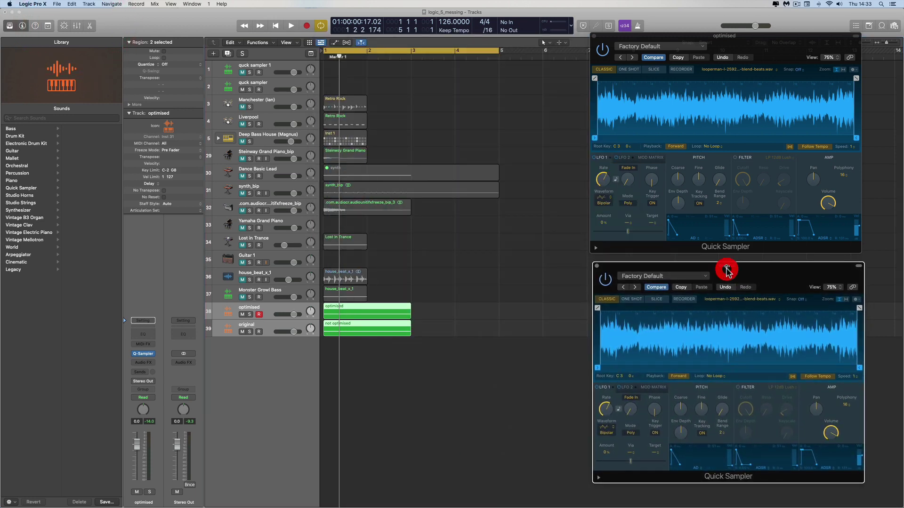
- Load ROGERS12.WAV from the dt_rogers_1 Finder folder as optimised into the optimised Quick Sampler and as original into the original one
{"action": "key", "text": "super+Tab"}
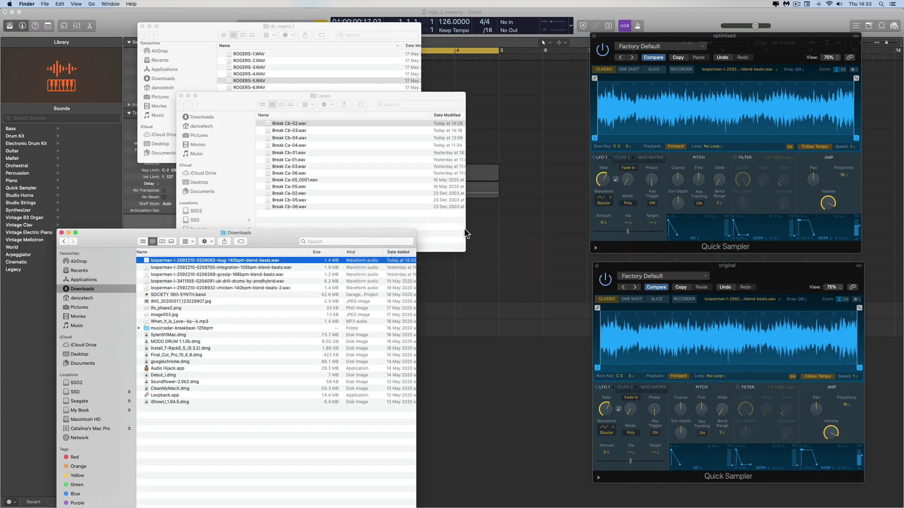
{"action": "left_click", "coordinate": [207, 33]}
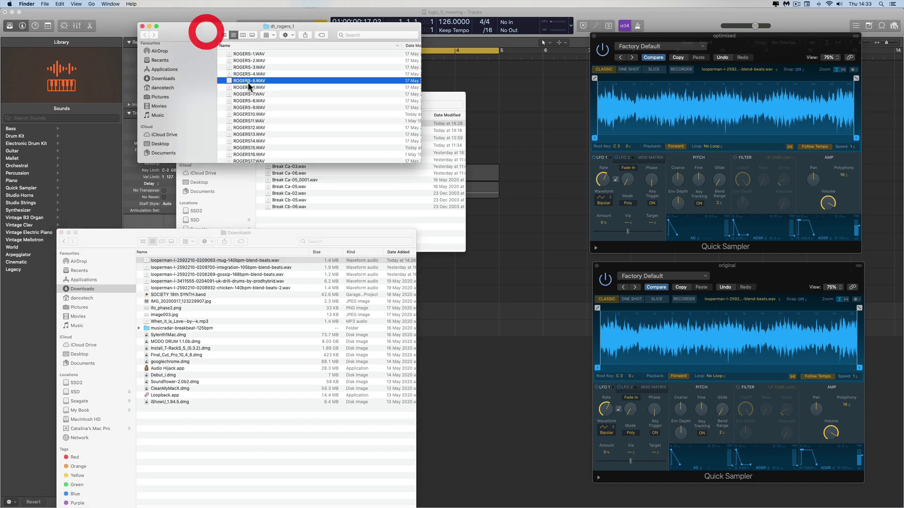
{"action": "left_click", "coordinate": [256, 108]}
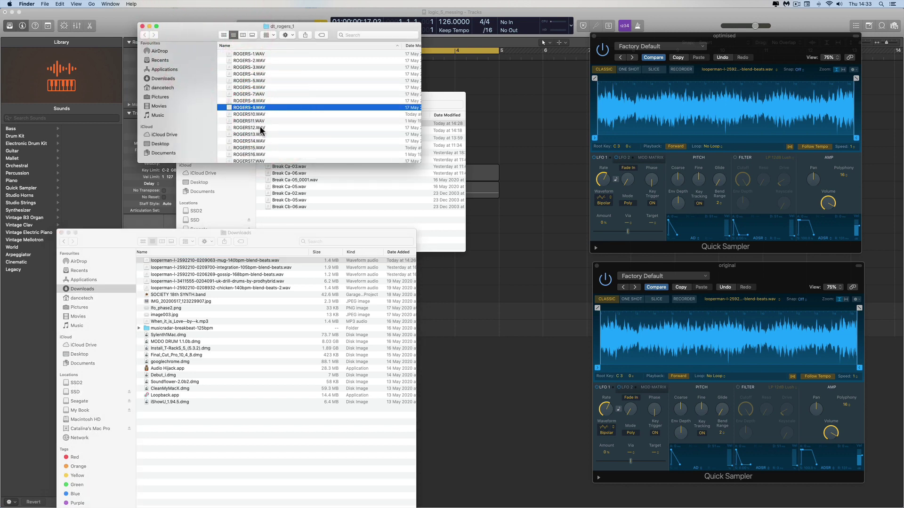
{"action": "left_click", "coordinate": [256, 128]}
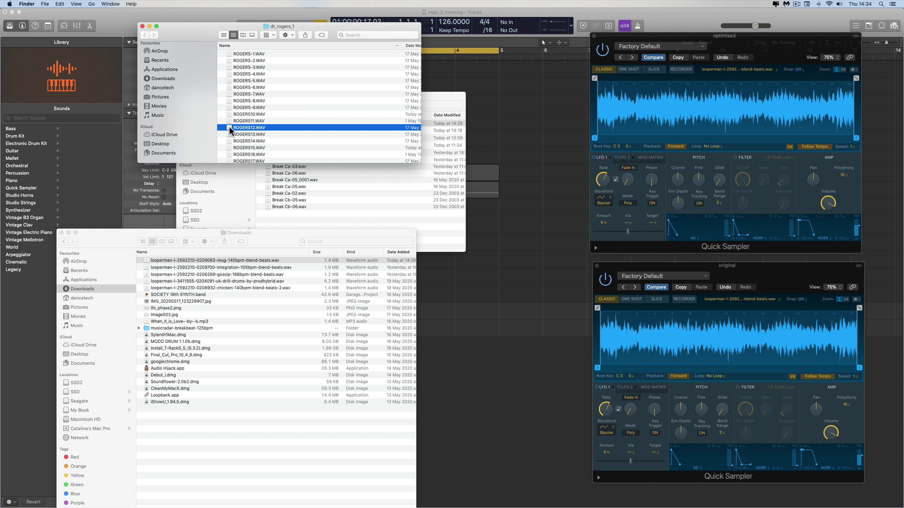
{"action": "left_click_drag", "start_coordinate": [230, 129], "coordinate": [786, 98]}
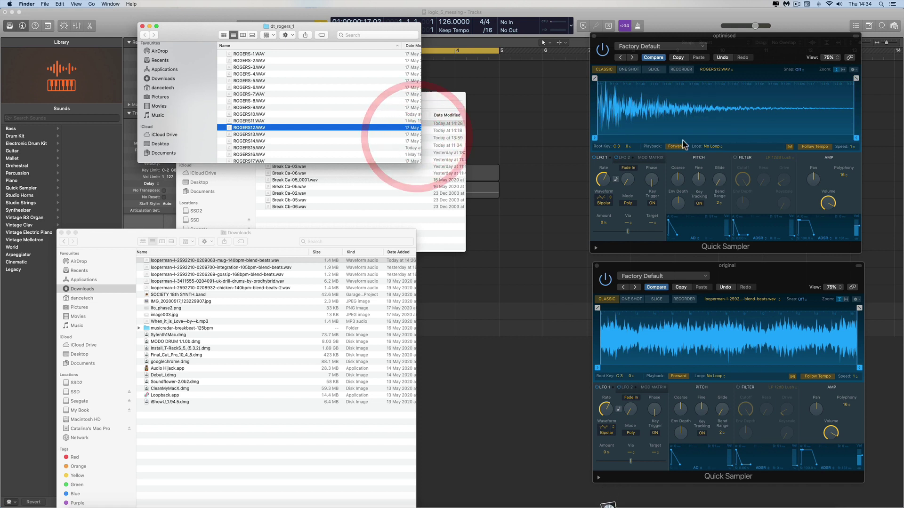
{"action": "left_click_drag", "start_coordinate": [250, 127], "coordinate": [659, 334]}
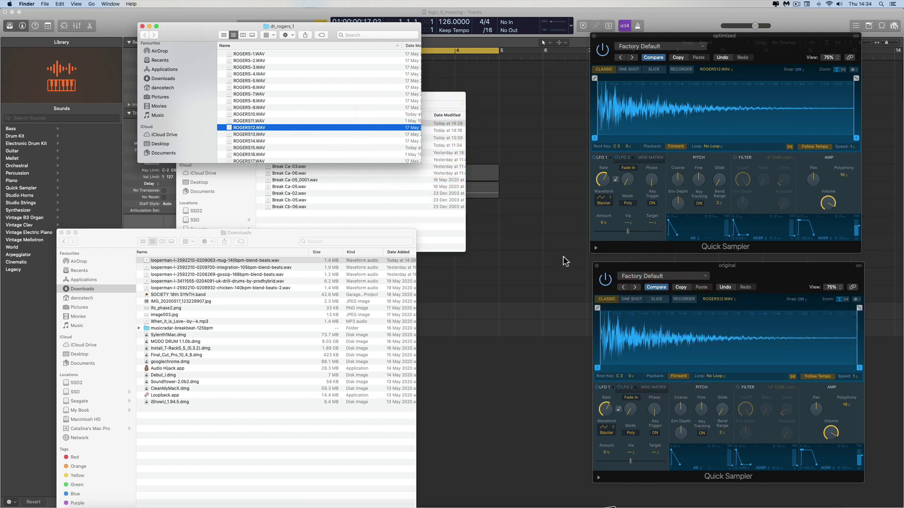
{"action": "left_click", "coordinate": [213, 21]}
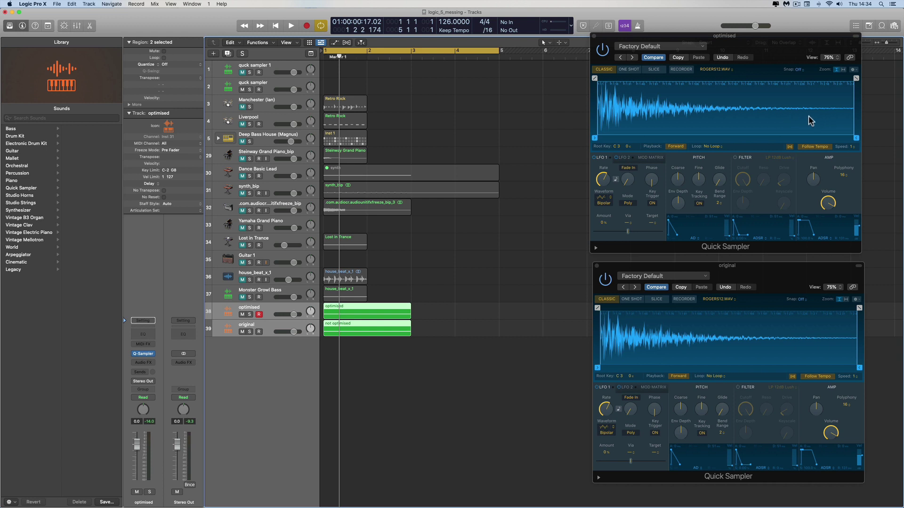
- Set the loop mode to Forward in both the optimised and the original Quick Sampler
{"action": "left_click", "coordinate": [712, 147]}
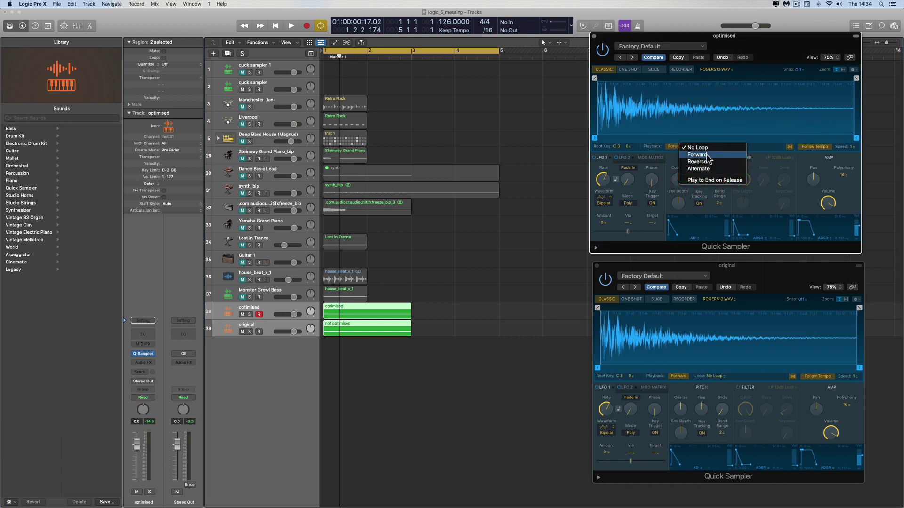
{"action": "left_click", "coordinate": [706, 155]}
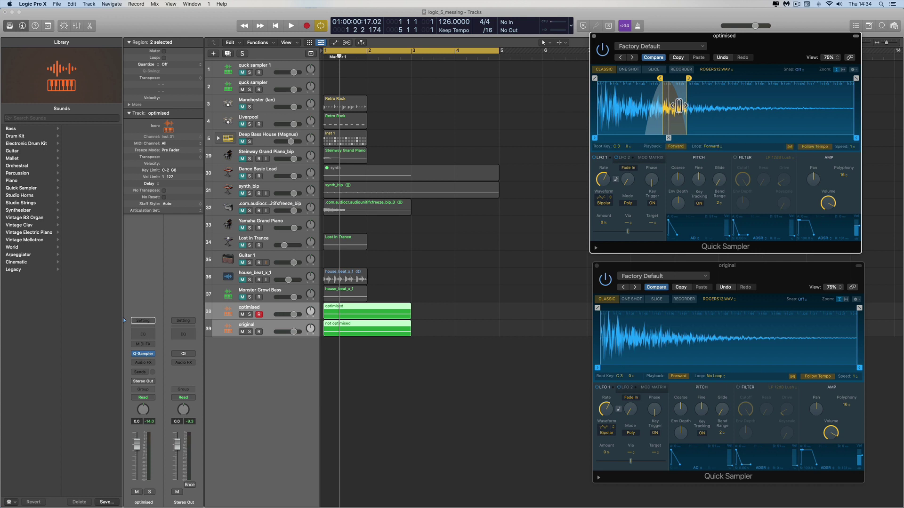
{"action": "left_click", "coordinate": [719, 377]}
{"action": "left_click", "coordinate": [701, 384]}
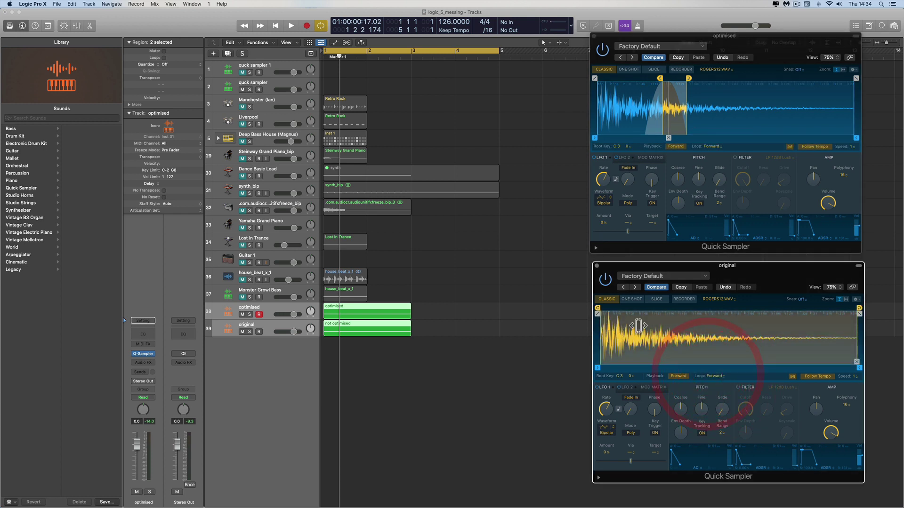
- Set the loop mode to No Loop in both the original and the optimised Quick Sampler
{"action": "left_click", "coordinate": [711, 376]}
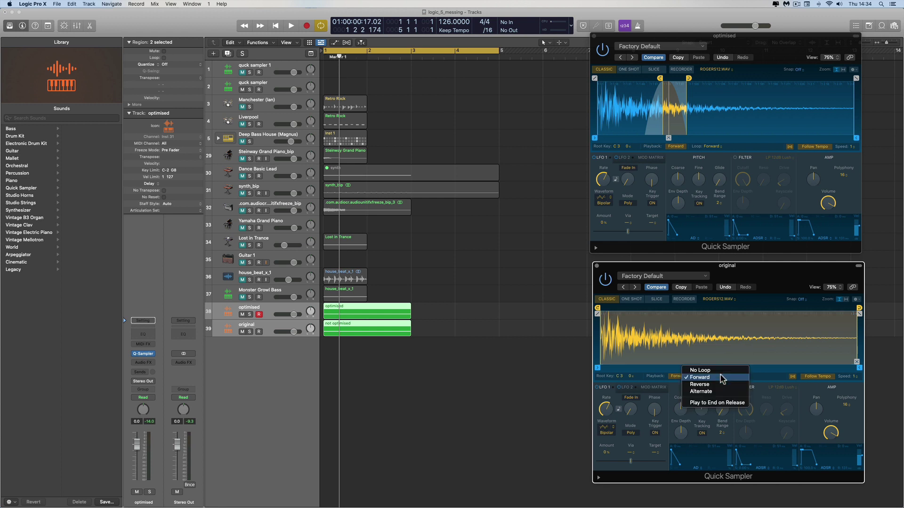
{"action": "left_click", "coordinate": [704, 370]}
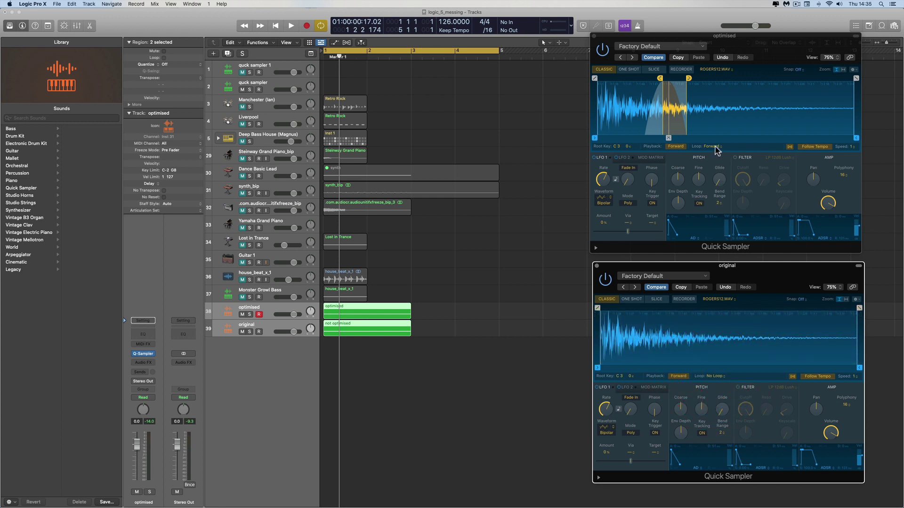
{"action": "left_click", "coordinate": [716, 148]}
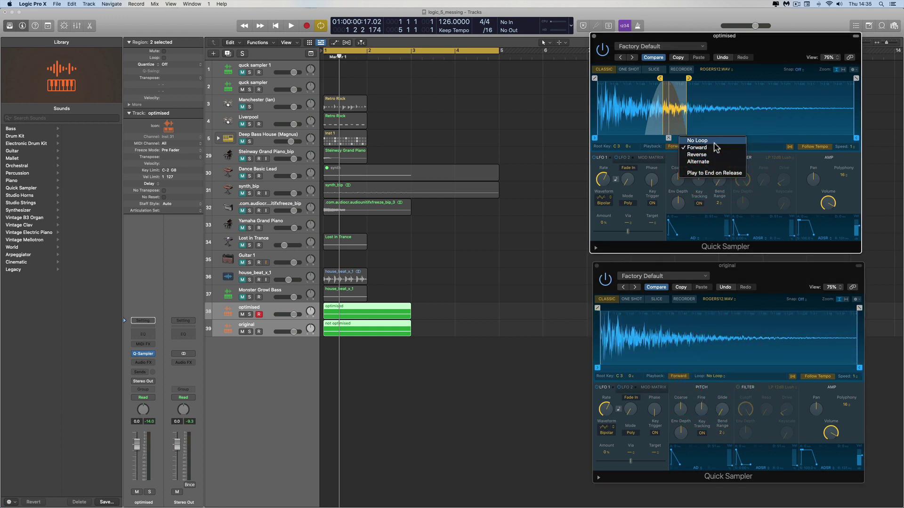
{"action": "left_click", "coordinate": [715, 148]}
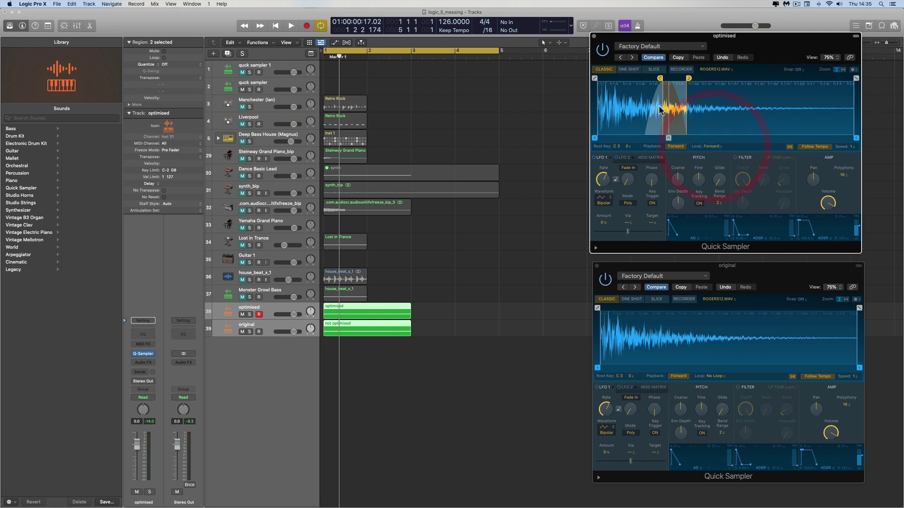
{"action": "left_click", "coordinate": [706, 146]}
{"action": "left_click", "coordinate": [706, 148]}
{"action": "left_click", "coordinate": [711, 146]}
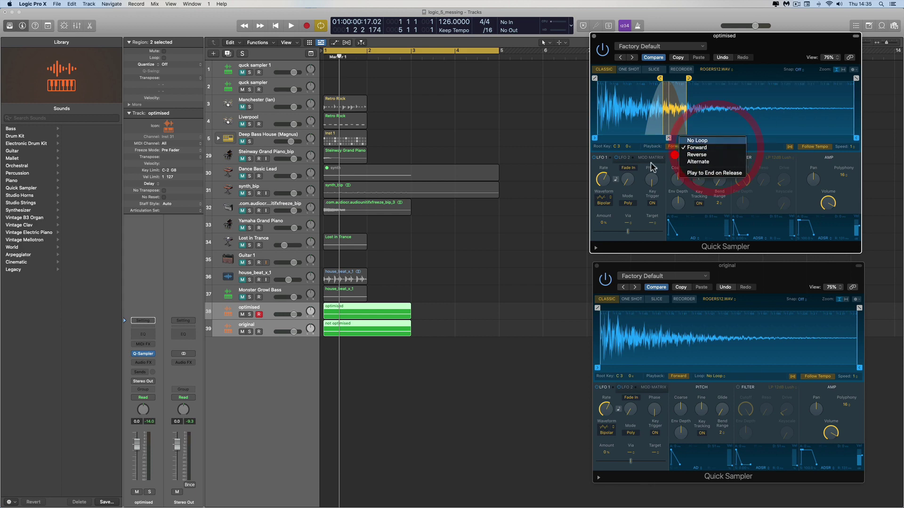
{"action": "left_click", "coordinate": [708, 139]}
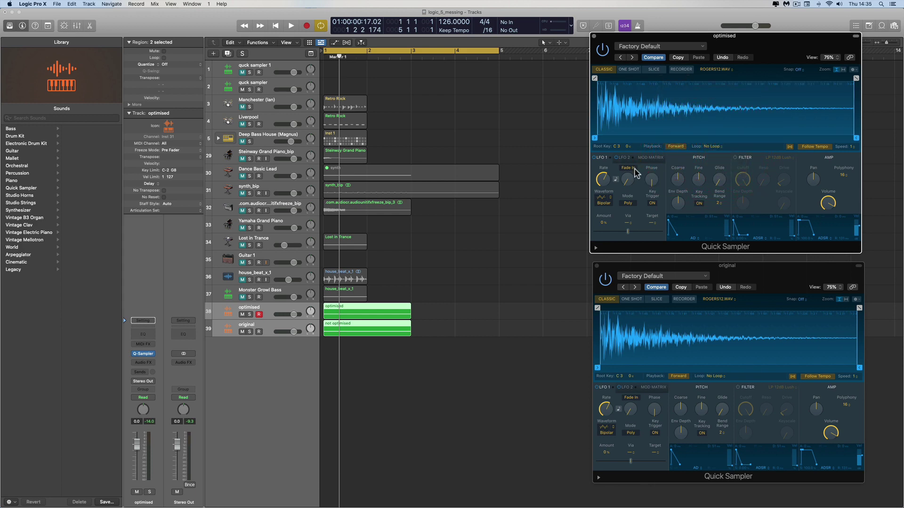
- Mute the optimised and original tracks and audition the synth_bip region as a possible sample source
{"action": "key", "text": "super+Tab"}
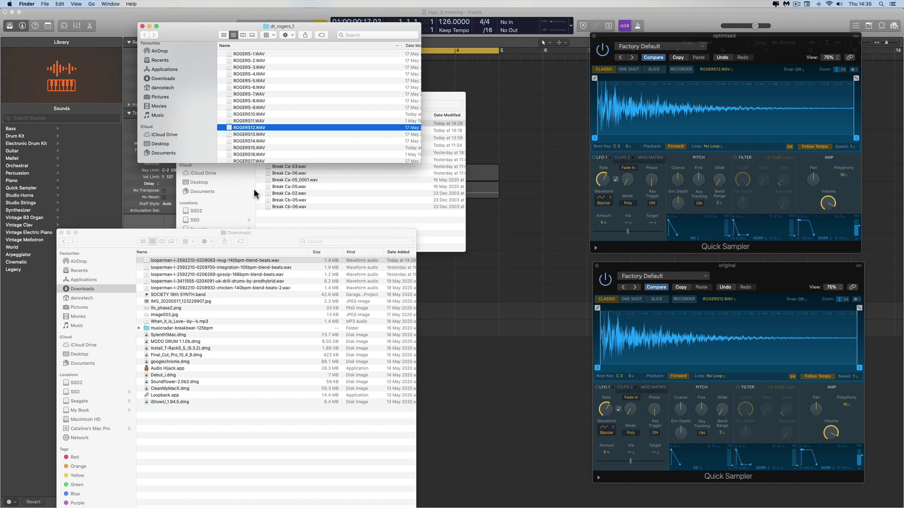
{"action": "left_click", "coordinate": [586, 21]}
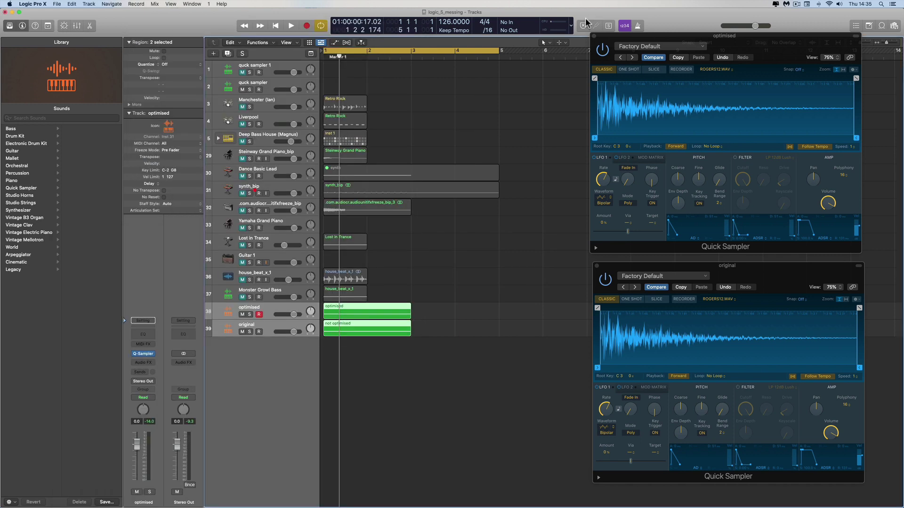
{"action": "left_click", "coordinate": [365, 191]}
{"action": "left_click_drag", "start_coordinate": [242, 314], "coordinate": [242, 331]}
{"action": "key", "text": "space"}
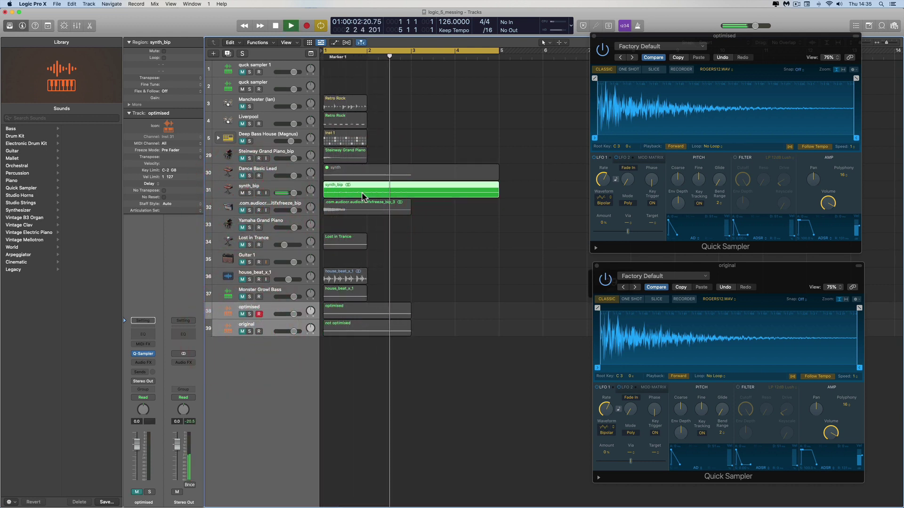
{"action": "key", "text": "space"}
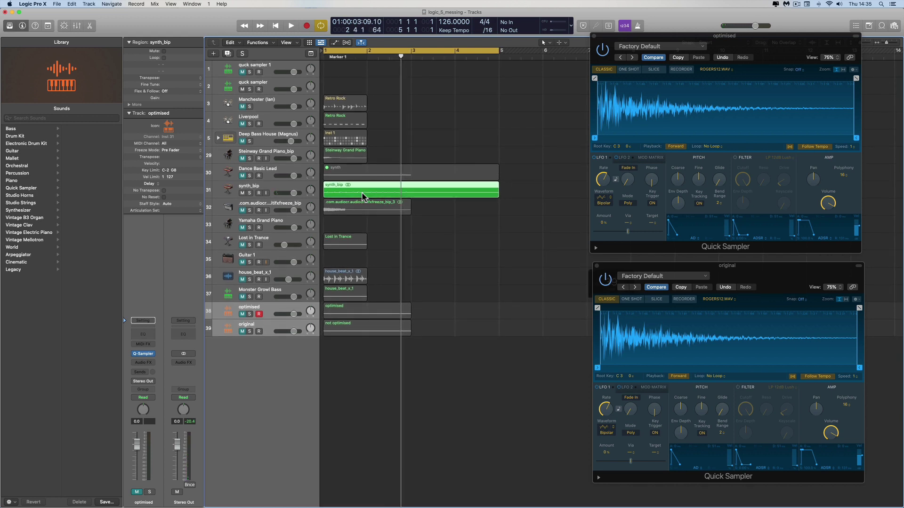
{"action": "left_click", "coordinate": [362, 195]}
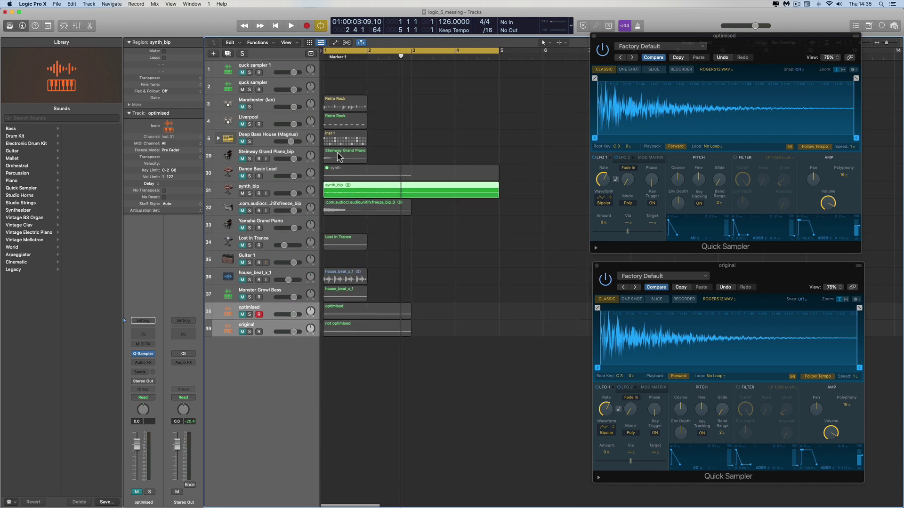
- Select the Steinway Grand Piano_bip region, mute the synth_bip track and play the piano region from the start
{"action": "left_click", "coordinate": [344, 152]}
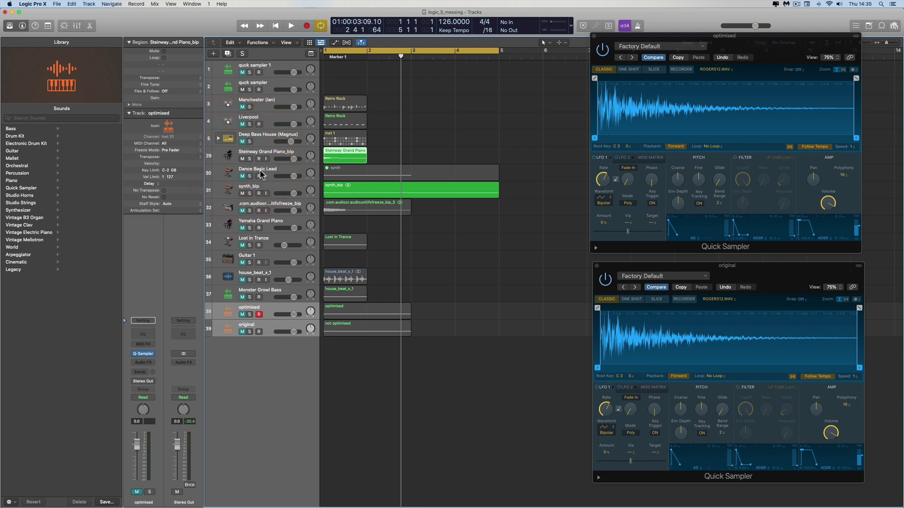
{"action": "left_click", "coordinate": [242, 194]}
{"action": "key", "text": "Return"}
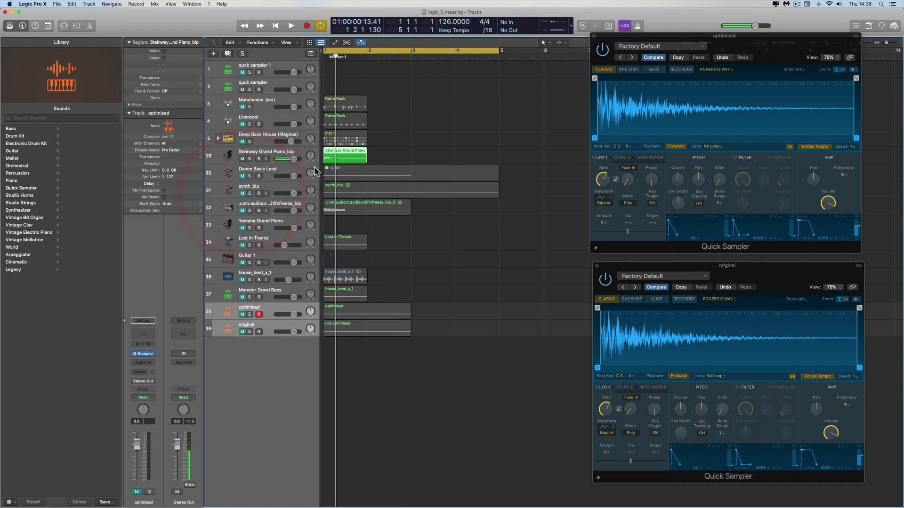
- Load the Steinway Grand Piano_bip region as optimised into the optimised Quick Sampler and as original into the original one
{"action": "left_click_drag", "start_coordinate": [337, 158], "coordinate": [772, 107]}
{"action": "key", "text": "c"}
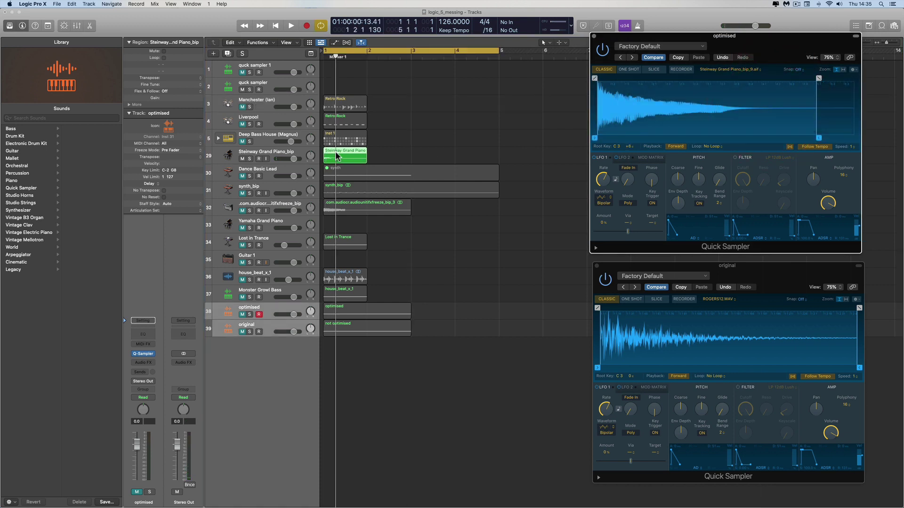
{"action": "left_click_drag", "start_coordinate": [351, 158], "coordinate": [660, 329]}
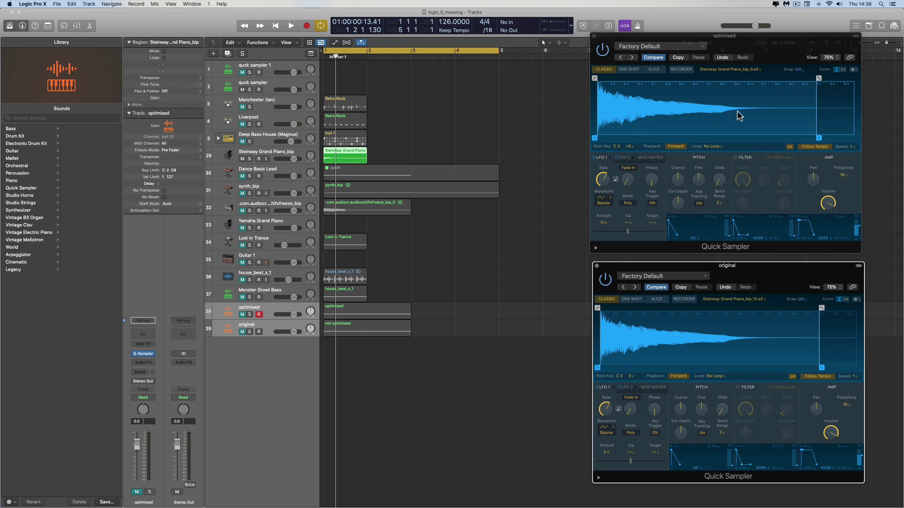
- Try Forward looping on the piano sample in the optimised and original Quick Samplers, returning each to No Loop
{"action": "left_click", "coordinate": [709, 147]}
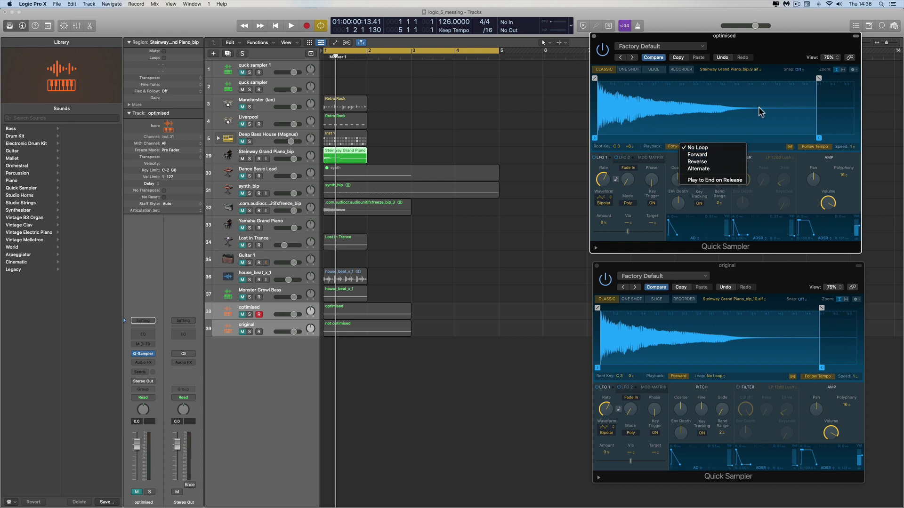
{"action": "left_click", "coordinate": [706, 154]}
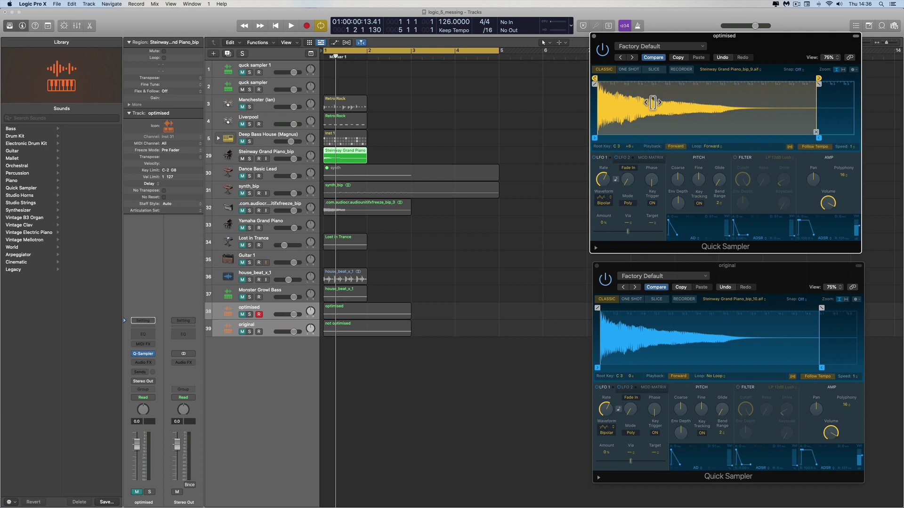
{"action": "left_click", "coordinate": [712, 146]}
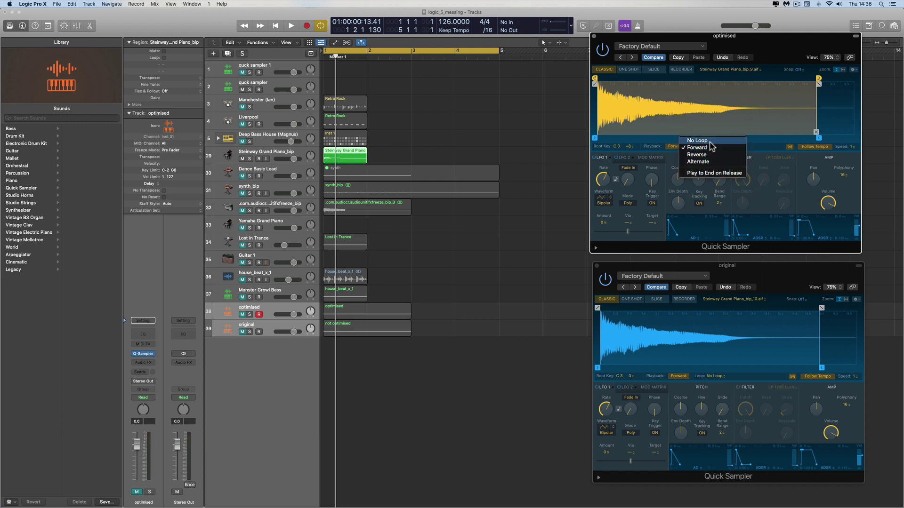
{"action": "left_click", "coordinate": [697, 141]}
{"action": "left_click", "coordinate": [719, 378]}
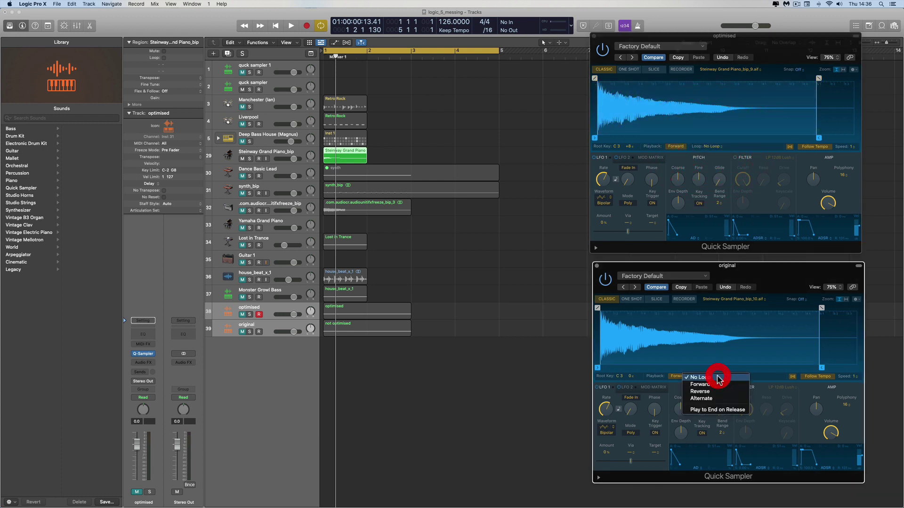
{"action": "left_click", "coordinate": [713, 385]}
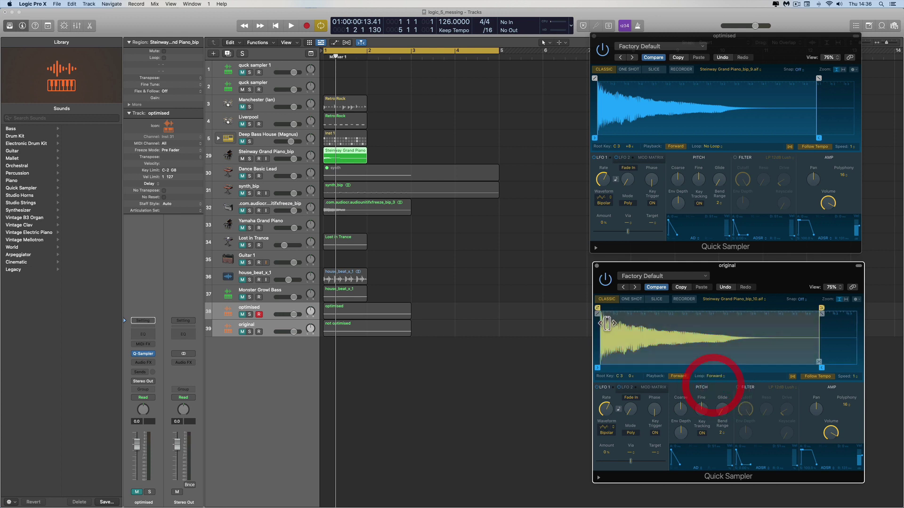
{"action": "left_click", "coordinate": [716, 377]}
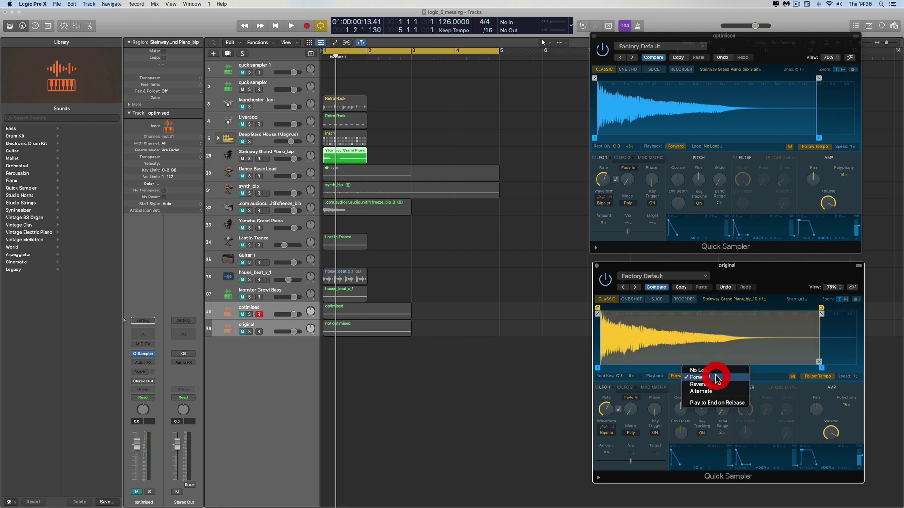
{"action": "left_click", "coordinate": [714, 372]}
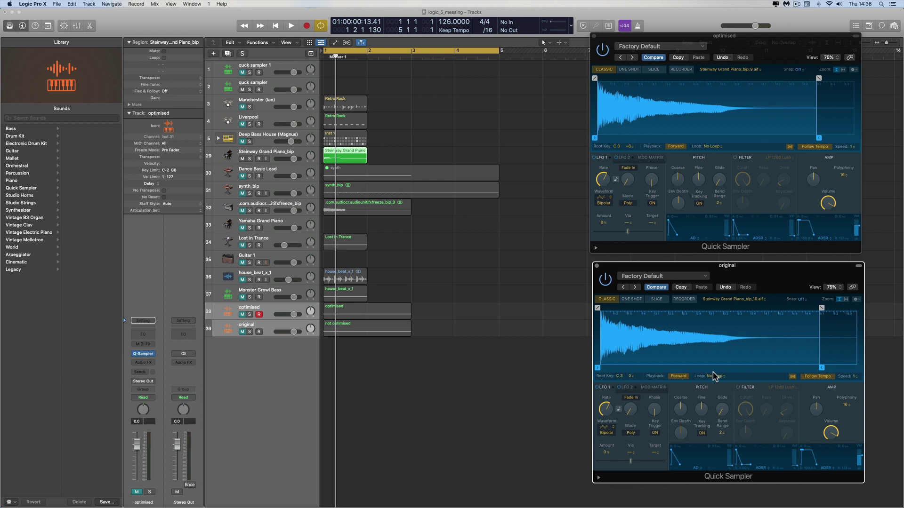
- Recheck the Forward loop range in the optimised Quick Sampler and restore its loop mode to No Loop
{"action": "left_click", "coordinate": [711, 146]}
{"action": "left_click", "coordinate": [706, 155]}
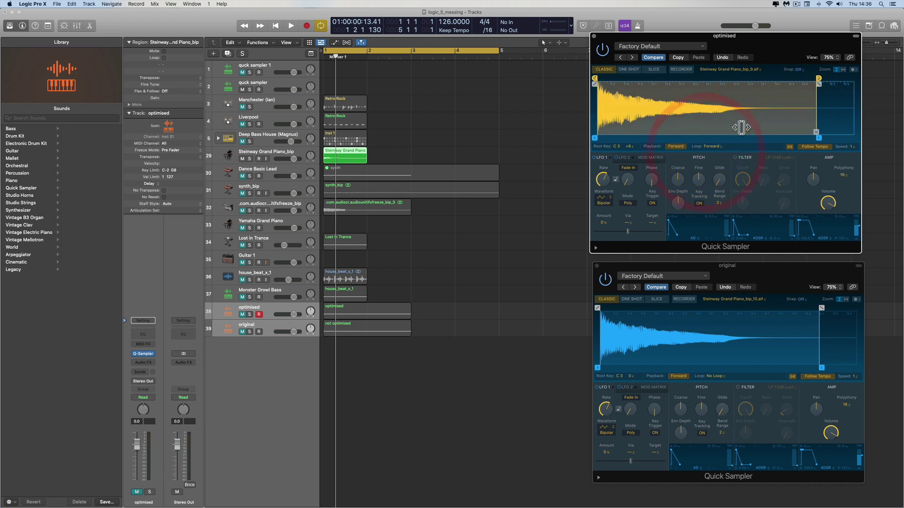
{"action": "left_click", "coordinate": [714, 147]}
{"action": "left_click", "coordinate": [702, 141]}
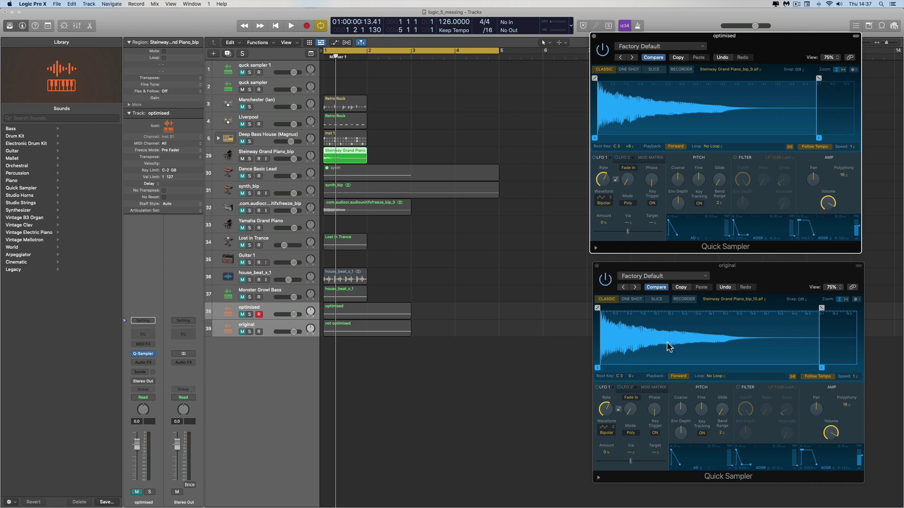
- Show the mixer and move the original Quick Sampler window beside the optimised one above it
{"action": "key", "text": "super+Tab"}
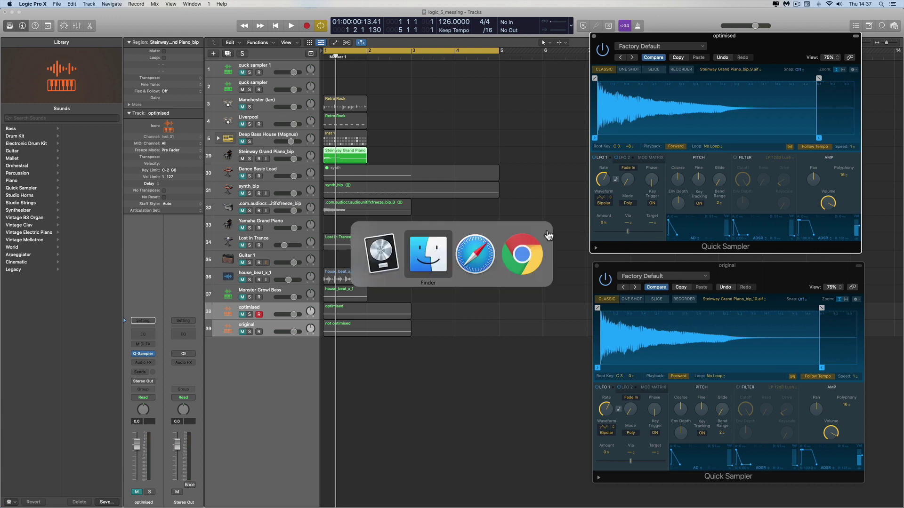
{"action": "key", "text": "Escape"}
{"action": "left_click", "coordinate": [77, 26]}
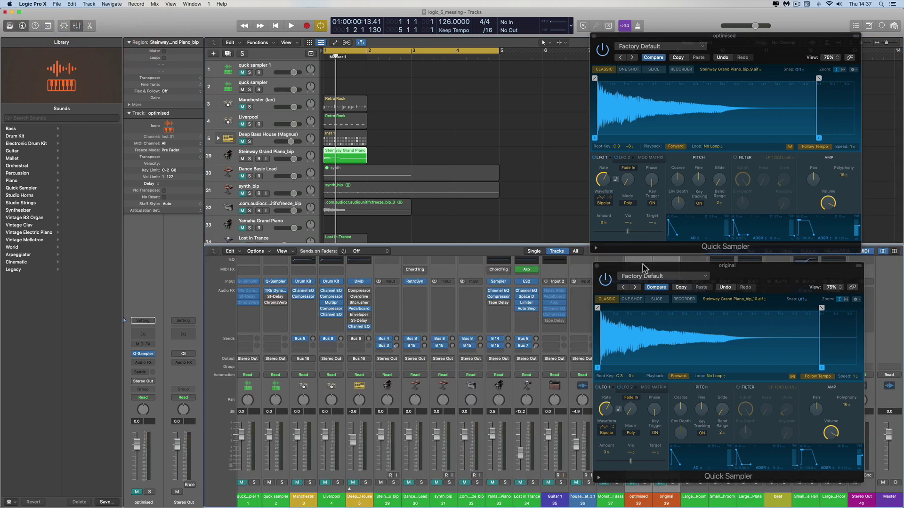
{"action": "left_click_drag", "start_coordinate": [641, 267], "coordinate": [347, 43]}
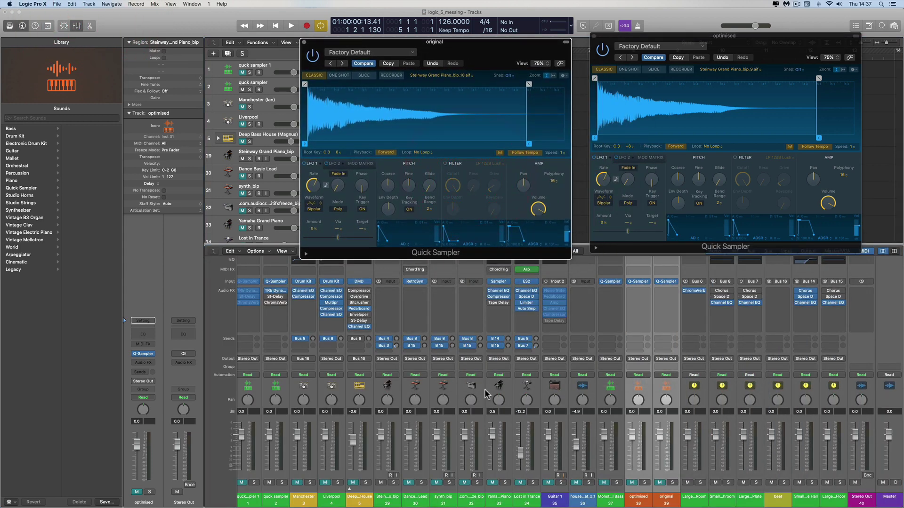
- Unmute the optimised and original tracks, leave only optimised selected, and mute the Steinway Grand Piano_bip track
{"action": "scroll", "coordinate": [251, 143], "scroll_direction": "down", "scroll_amount": 6}
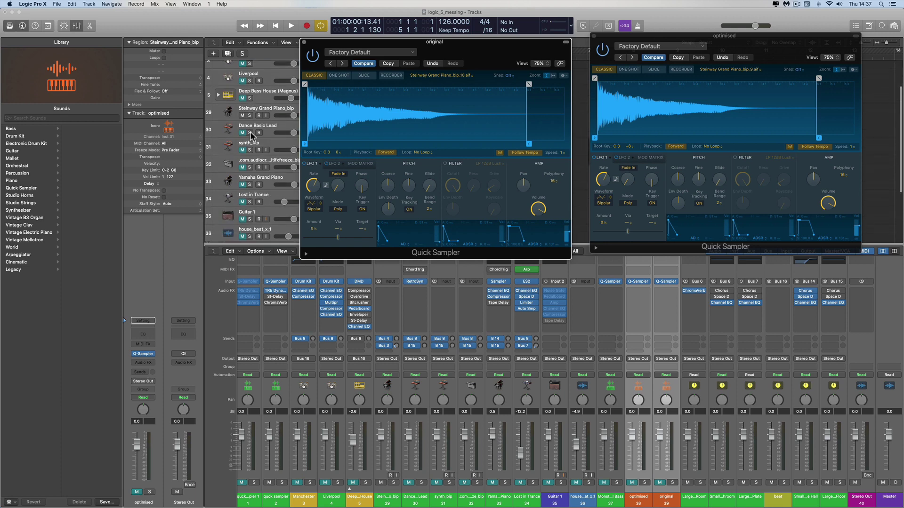
{"action": "left_click", "coordinate": [242, 185]}
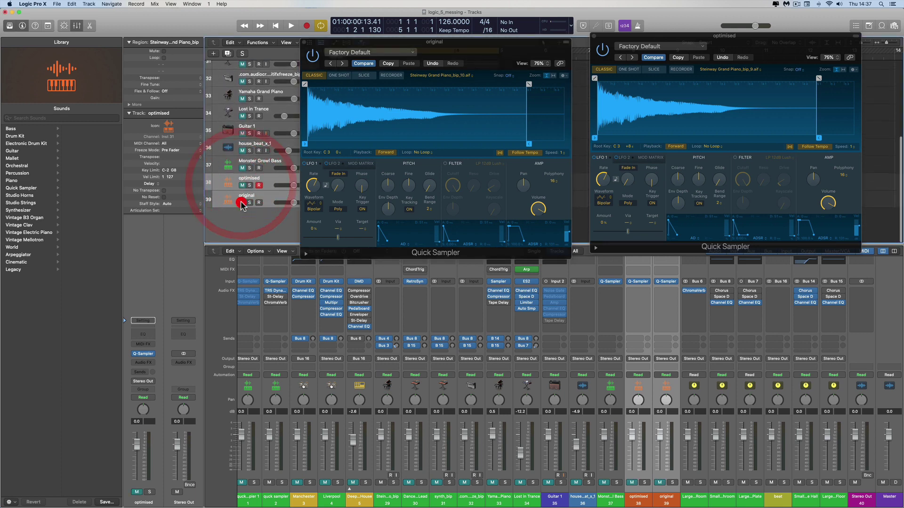
{"action": "left_click", "coordinate": [242, 185]}
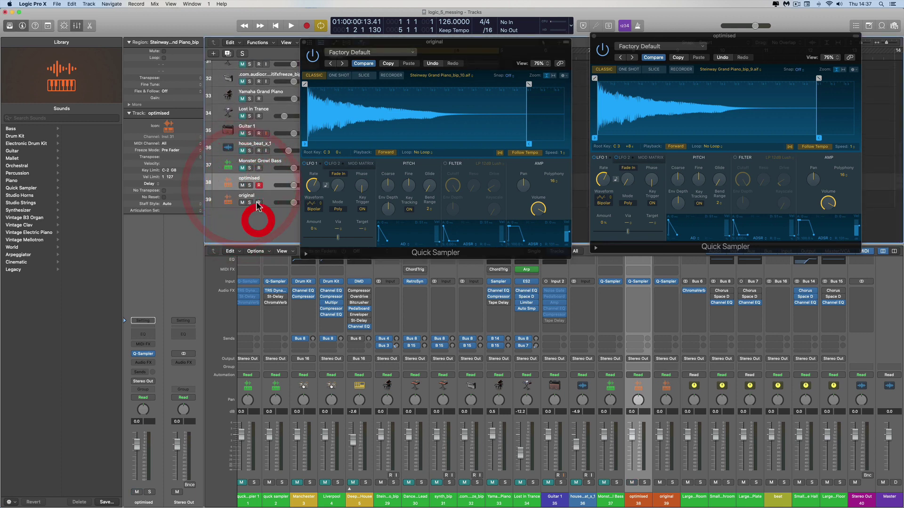
{"action": "scroll", "coordinate": [258, 211], "scroll_direction": "up", "scroll_amount": 5}
{"action": "left_click", "coordinate": [242, 129]}
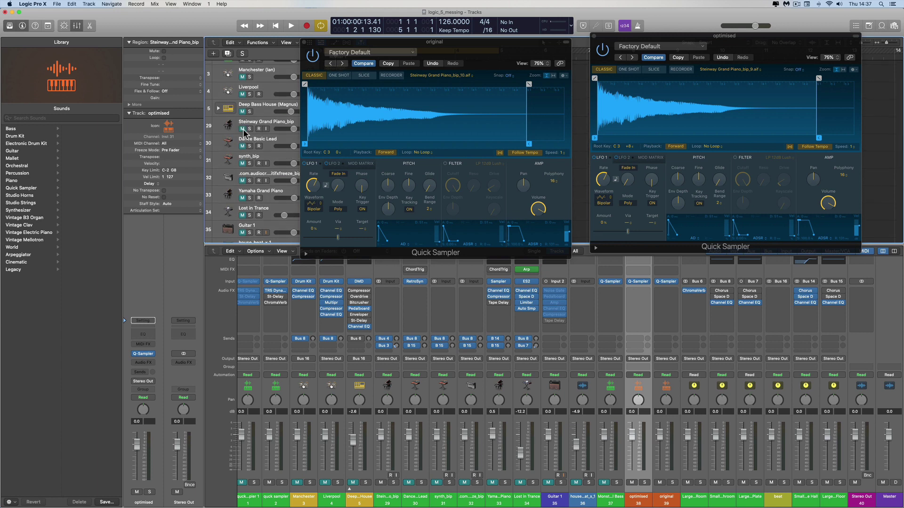
{"action": "scroll", "coordinate": [245, 141], "scroll_direction": "down", "scroll_amount": 5}
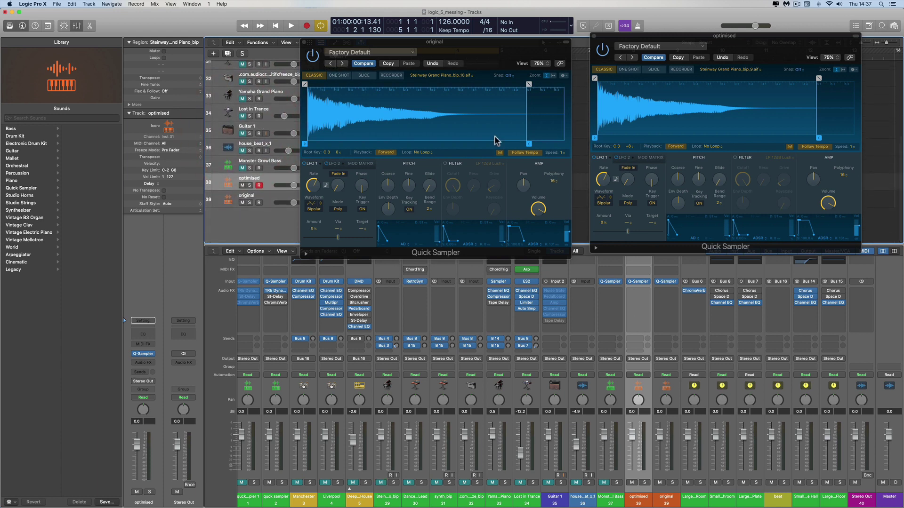
- Play the project and compare the mixer levels of the optimised and original piano samples
{"action": "key", "text": "space"}
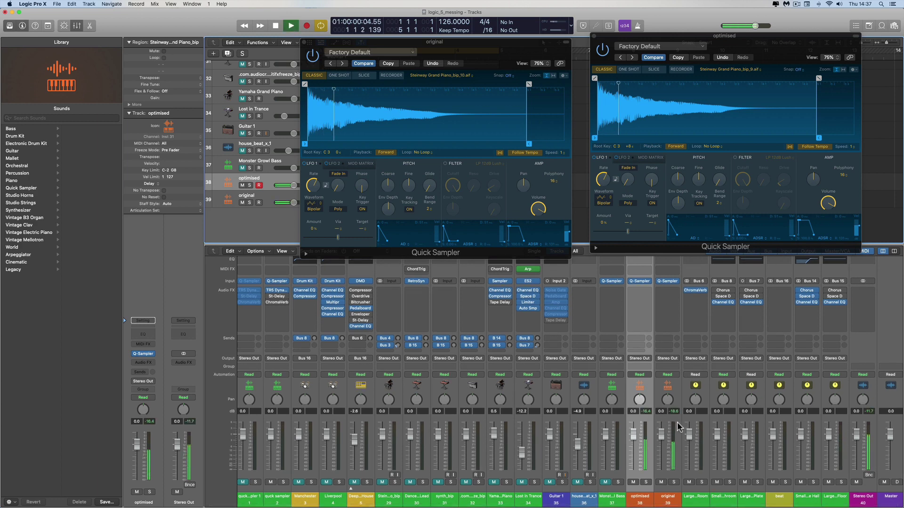
{"action": "scroll", "coordinate": [674, 414], "scroll_direction": "up", "scroll_amount": 1}
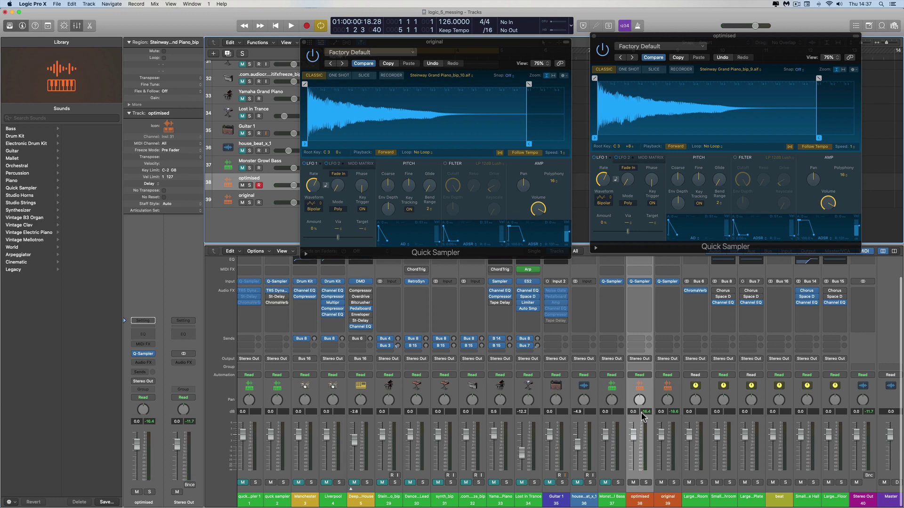
{"action": "key", "text": "space"}
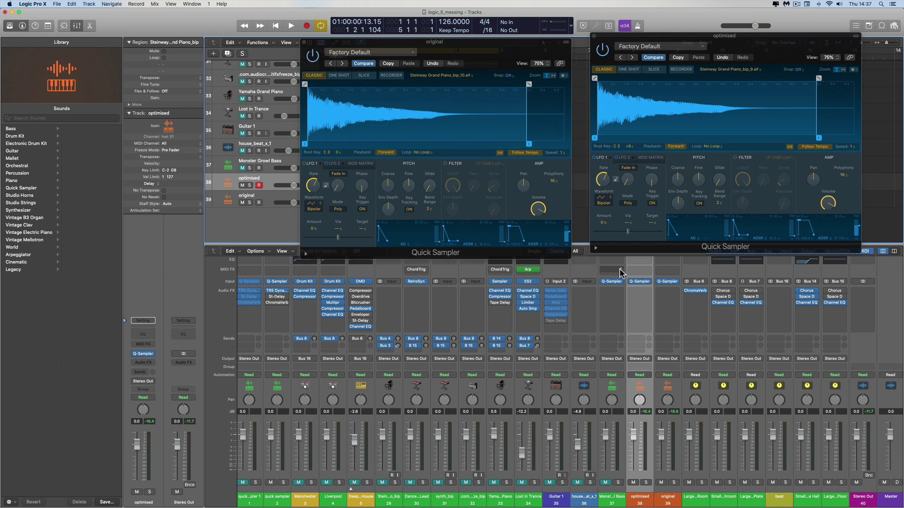
- Play the piano samples once more and recheck the optimised and original levels in the mixer
{"action": "key", "text": "space"}
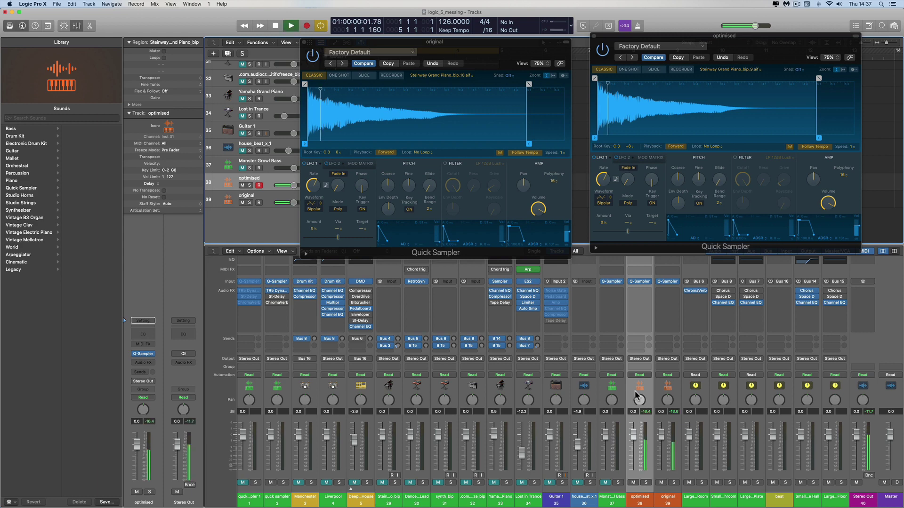
{"action": "key", "text": "space"}
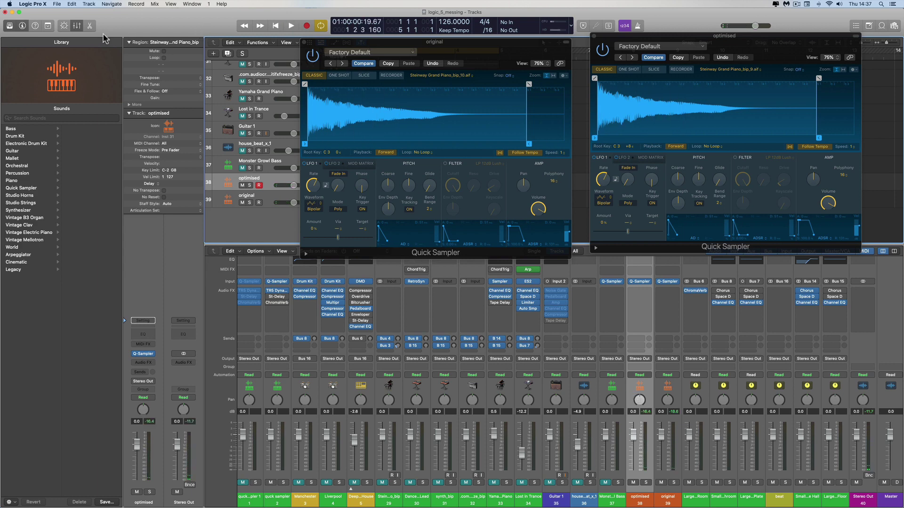
- Hide the mixer and place the original Quick Sampler window beneath the optimised one
{"action": "left_click", "coordinate": [78, 27]}
{"action": "left_click_drag", "start_coordinate": [362, 46], "coordinate": [648, 278]}
{"action": "left_click", "coordinate": [648, 278]}
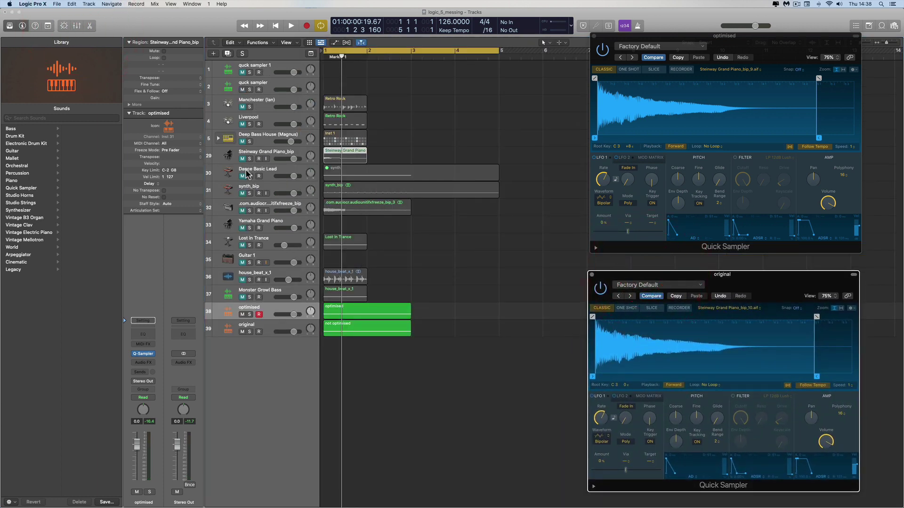
- Mute the optimised and original tracks and unmute the synth_bip track
{"action": "left_click", "coordinate": [242, 315]}
{"action": "left_click", "coordinate": [243, 329]}
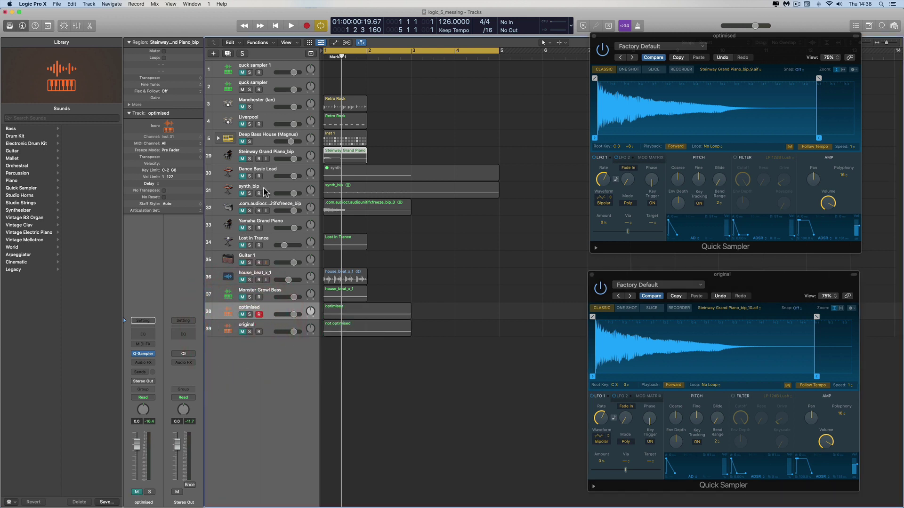
{"action": "left_click", "coordinate": [242, 194]}
{"action": "left_click", "coordinate": [242, 194]}
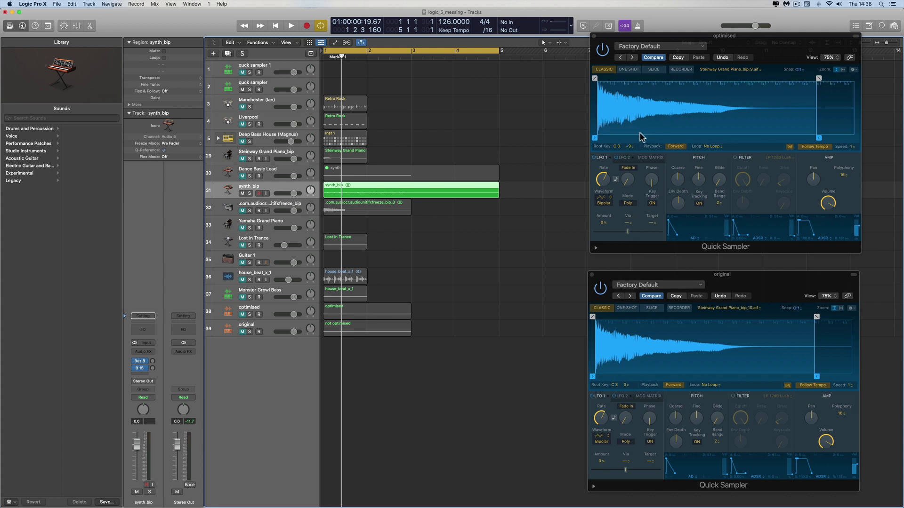
- Select the synth_bip region and play it to hear the source sound
{"action": "left_click", "coordinate": [365, 192]}
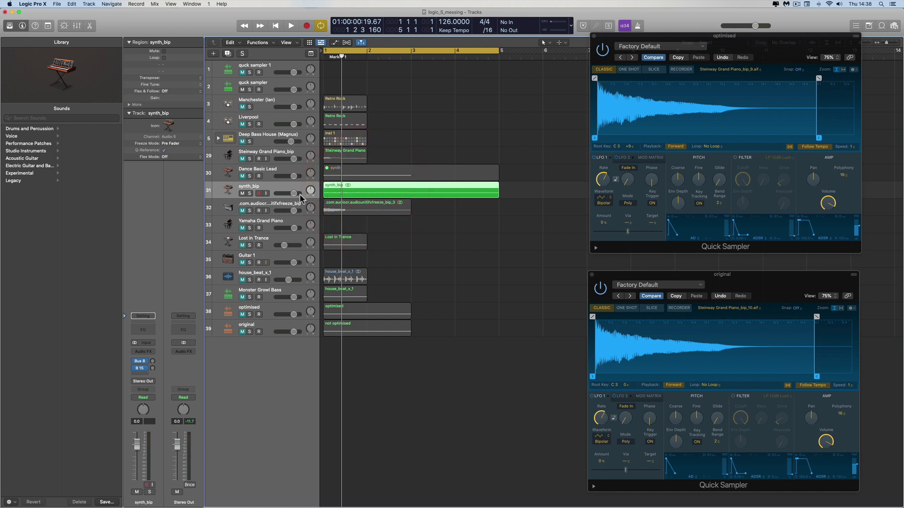
{"action": "key", "text": "shift+Return"}
{"action": "key", "text": "space"}
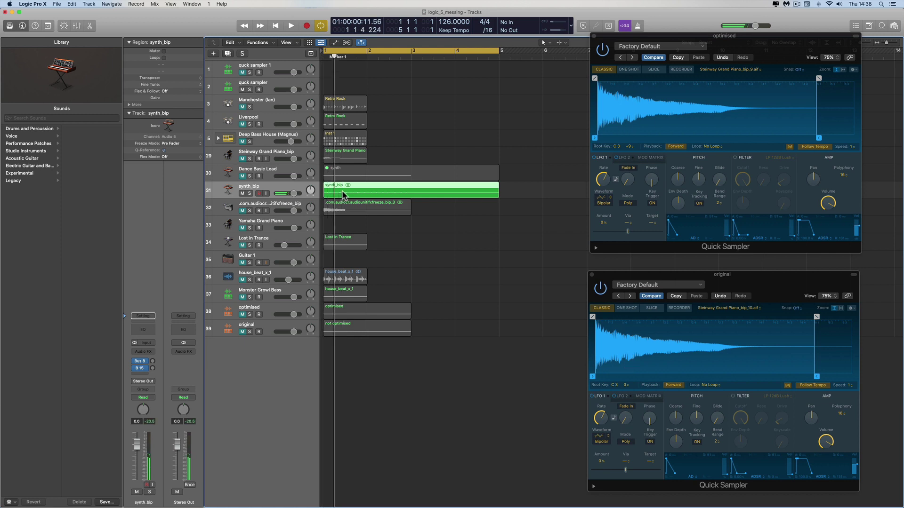
- Load the synth_bip region as optimised into the optimised Quick Sampler and as original into the original one
{"action": "left_click_drag", "start_coordinate": [341, 190], "coordinate": [761, 105]}
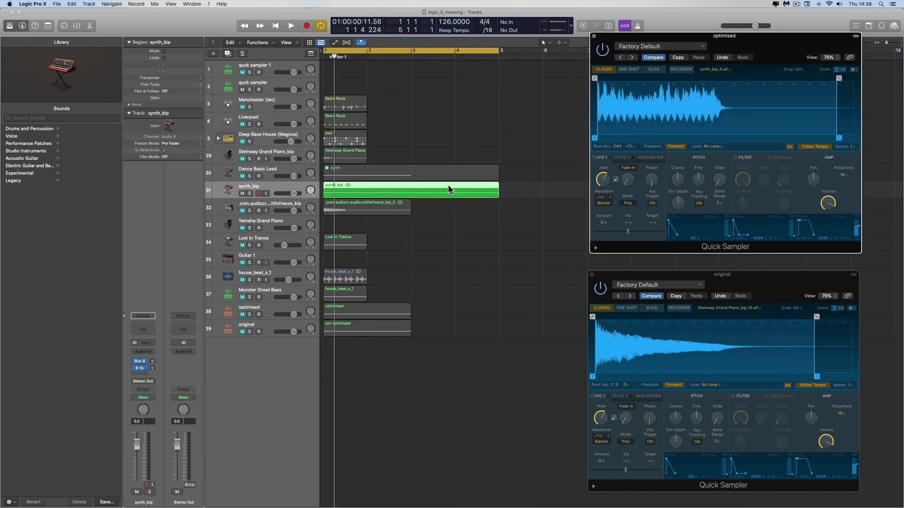
{"action": "left_click_drag", "start_coordinate": [382, 191], "coordinate": [678, 357]}
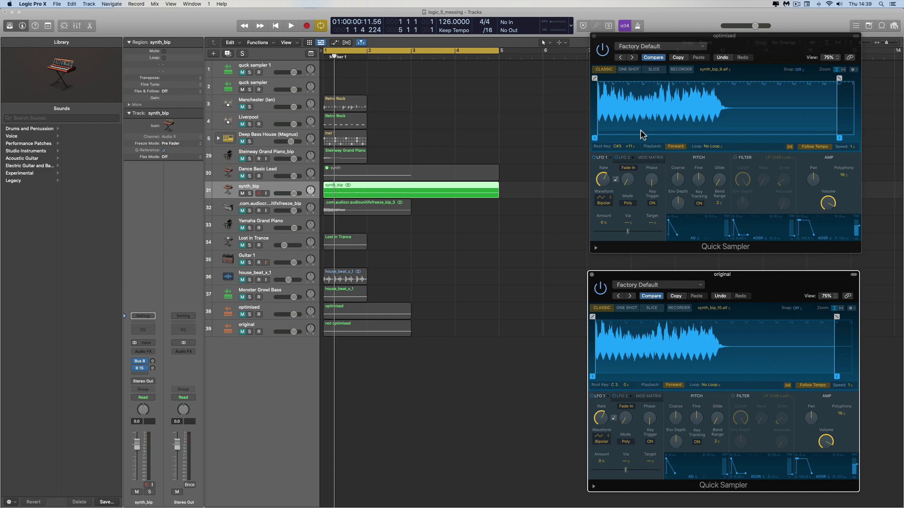
- Show the mixer with the original Quick Sampler window moved up off its channel strips, and mute the synth_bip track
{"action": "left_click", "coordinate": [77, 26]}
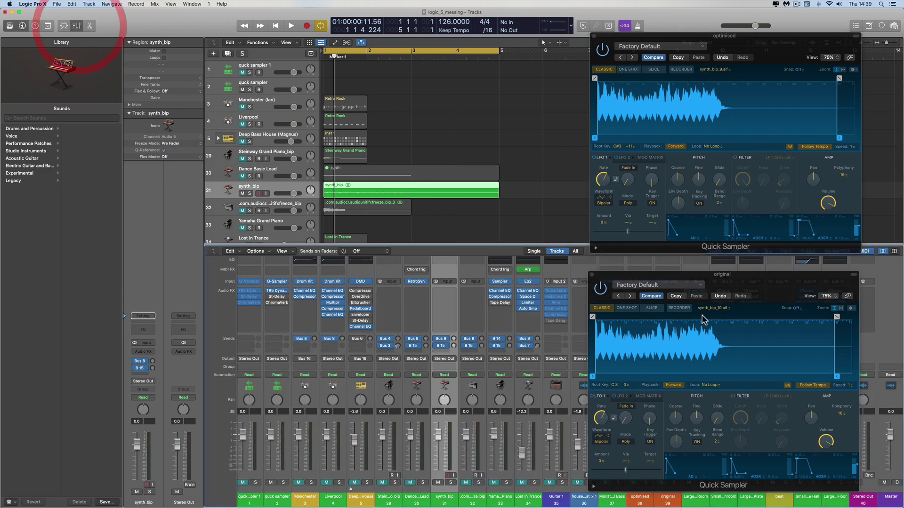
{"action": "left_click_drag", "start_coordinate": [681, 277], "coordinate": [575, 112]}
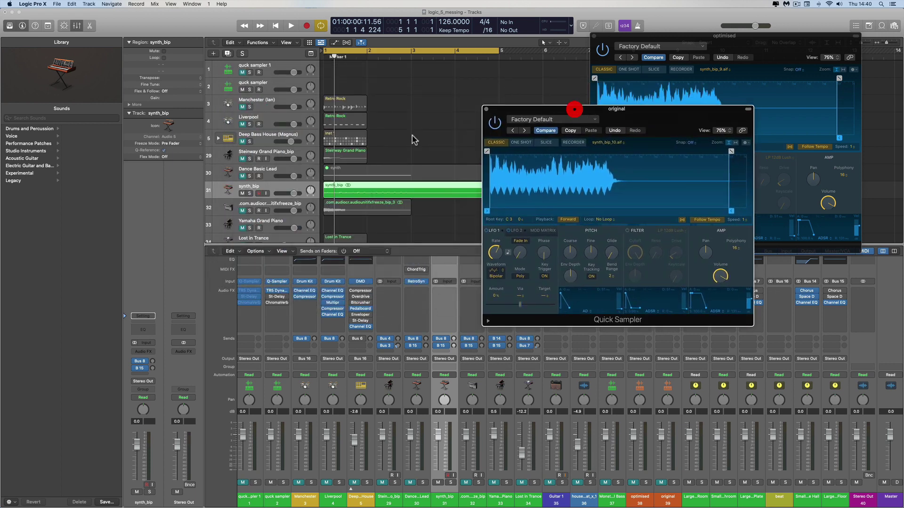
{"action": "scroll", "coordinate": [300, 174], "scroll_direction": "down", "scroll_amount": 2}
{"action": "left_click", "coordinate": [242, 162]}
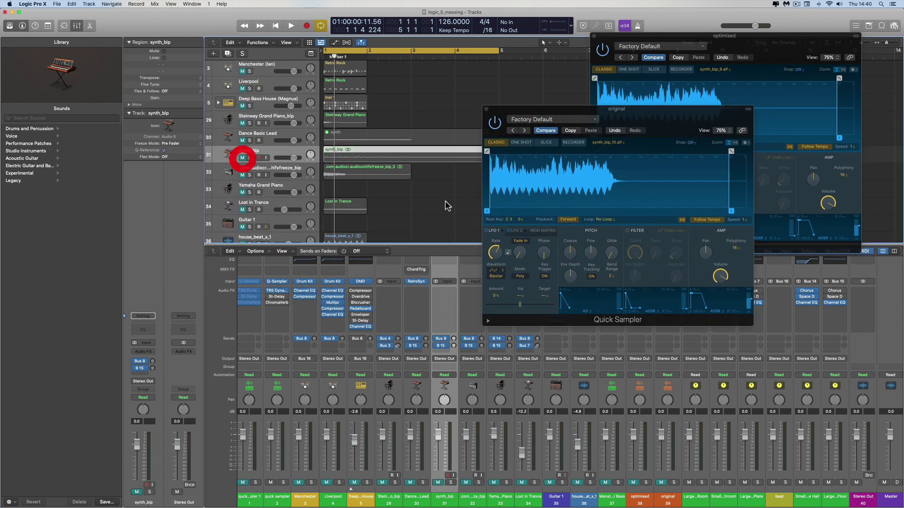
- Open the optimised region in the Piano Roll and check its note against the optimised Quick Sampler's root key
{"action": "scroll", "coordinate": [372, 207], "scroll_direction": "down", "scroll_amount": 5}
{"action": "left_click", "coordinate": [372, 214]}
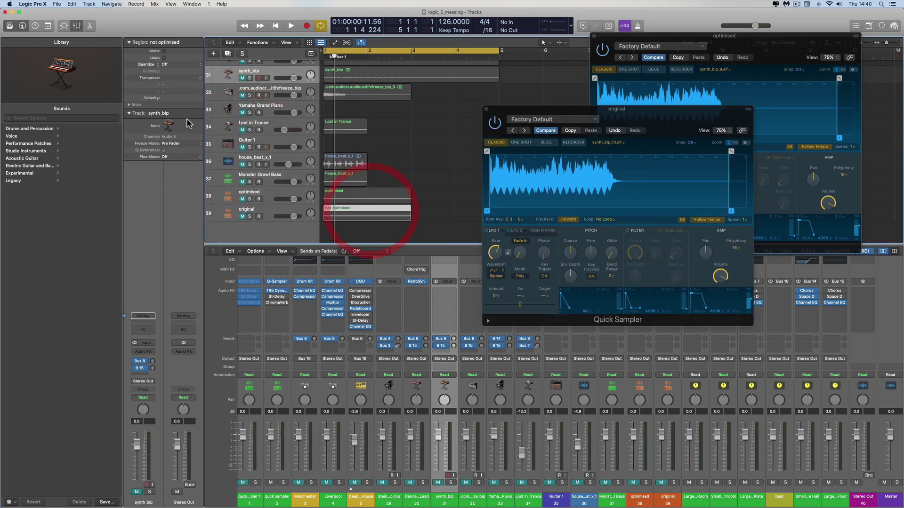
{"action": "left_click", "coordinate": [354, 199]}
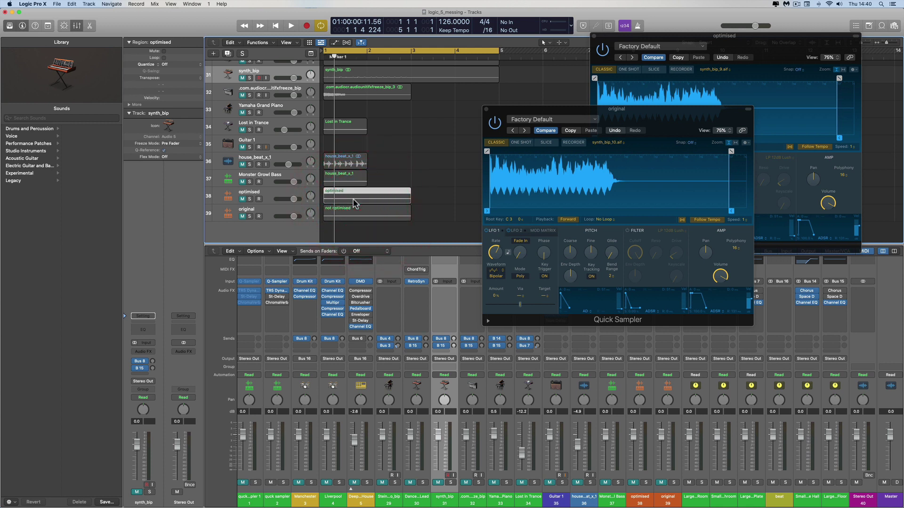
{"action": "double_click", "coordinate": [358, 195]}
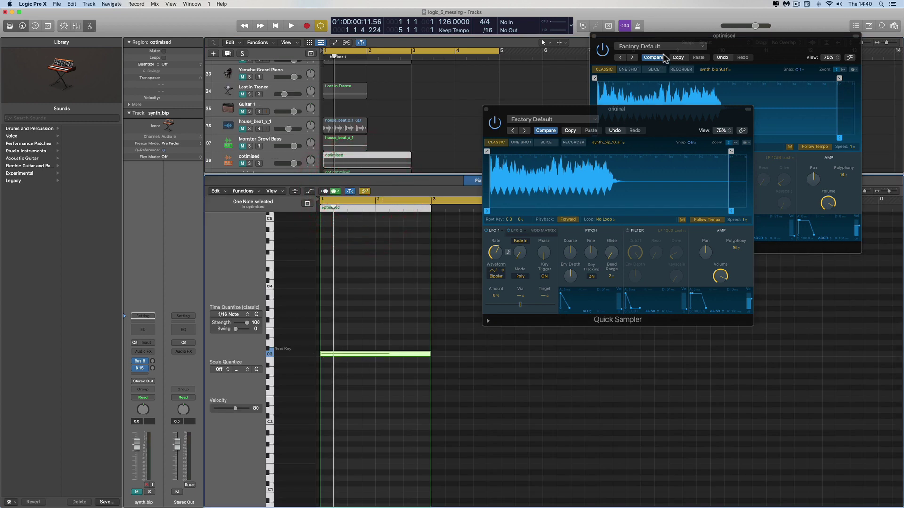
{"action": "left_click", "coordinate": [662, 37]}
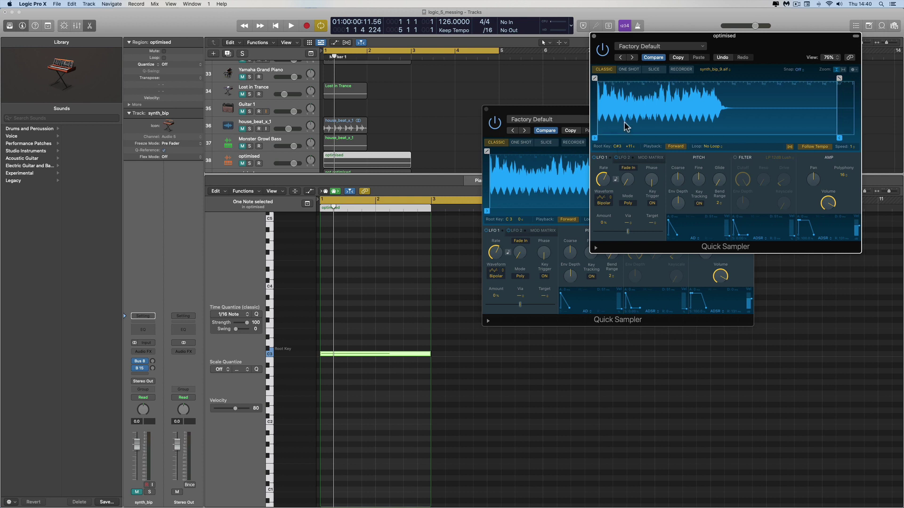
{"action": "left_click_drag", "start_coordinate": [620, 151], "coordinate": [620, 150]}
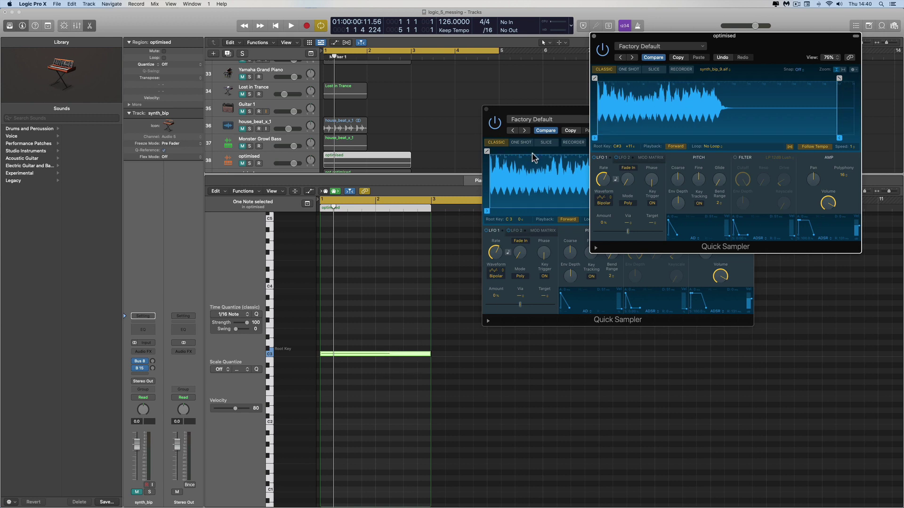
- Place the original Quick Sampler window beneath the optimised one and lower the not optimised region's note one semitone to B2
{"action": "left_click_drag", "start_coordinate": [542, 114], "coordinate": [650, 271]}
{"action": "left_click", "coordinate": [641, 308]}
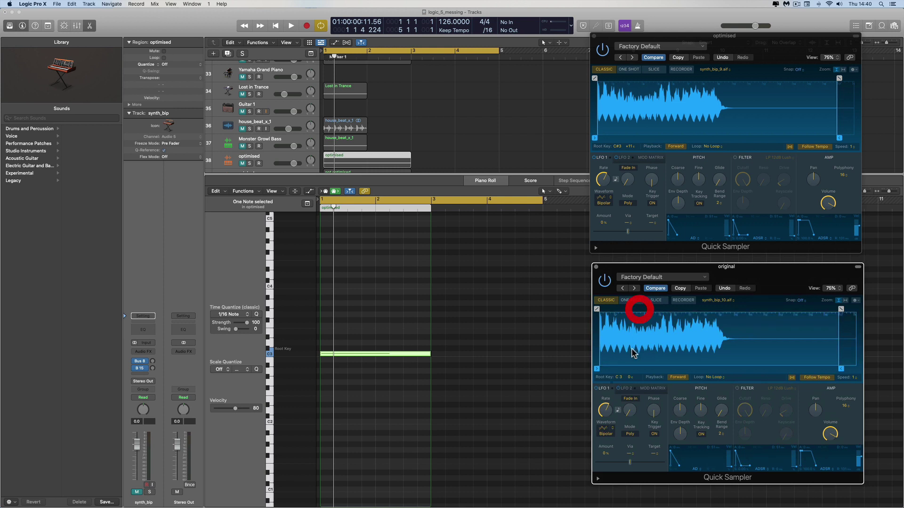
{"action": "scroll", "coordinate": [407, 159], "scroll_direction": "down", "scroll_amount": 2}
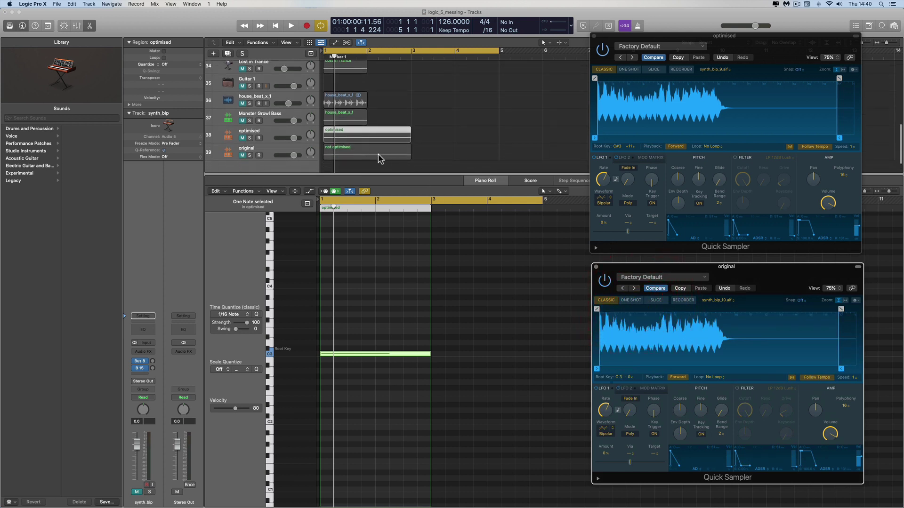
{"action": "left_click", "coordinate": [377, 153]}
{"action": "left_click", "coordinate": [361, 354]}
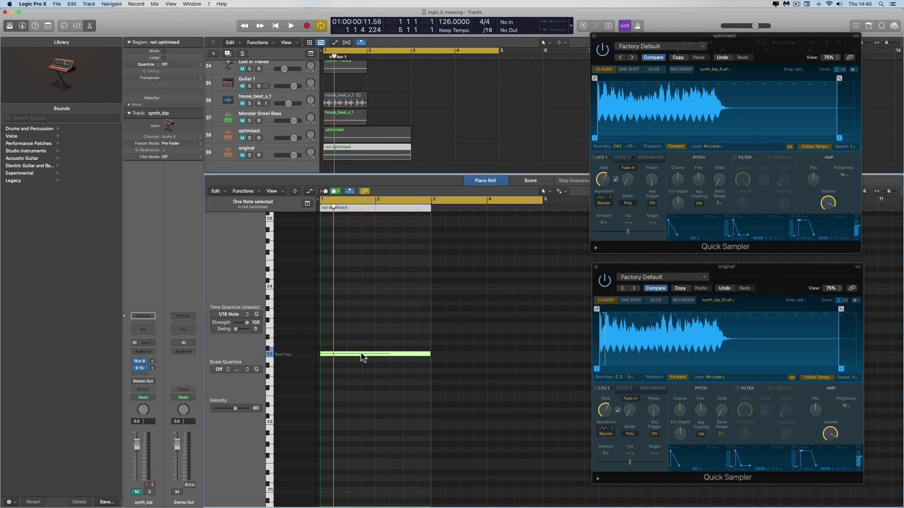
{"action": "left_click_drag", "start_coordinate": [361, 357], "coordinate": [364, 360]}
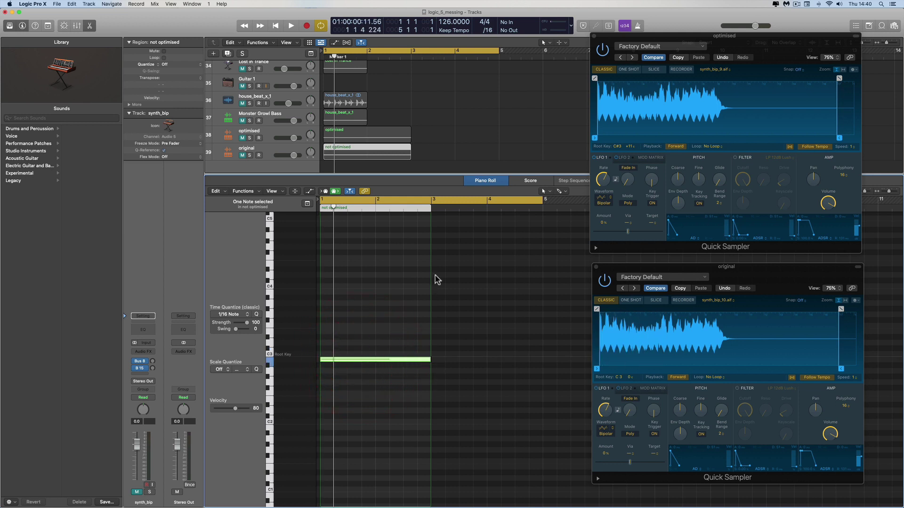
- Replace the Piano Roll with the mixer and unmute the optimised and original tracks
{"action": "left_click", "coordinate": [87, 26]}
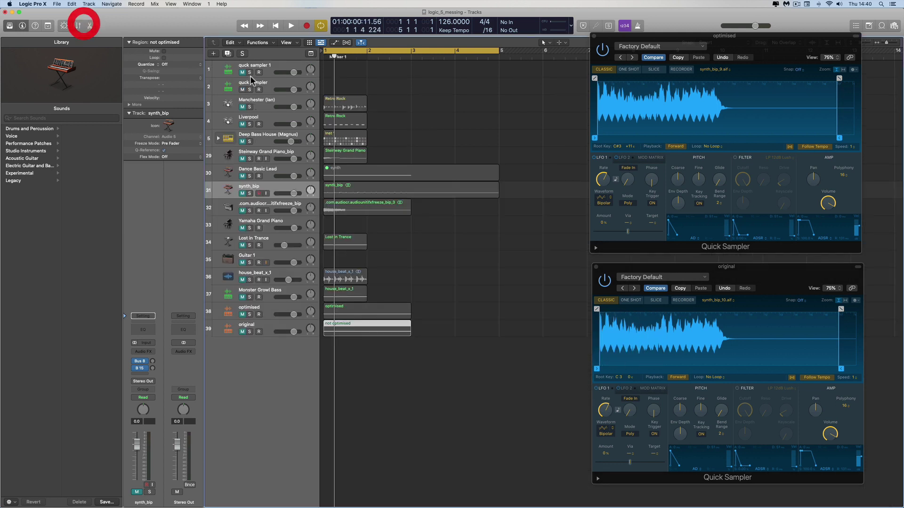
{"action": "left_click", "coordinate": [77, 26]}
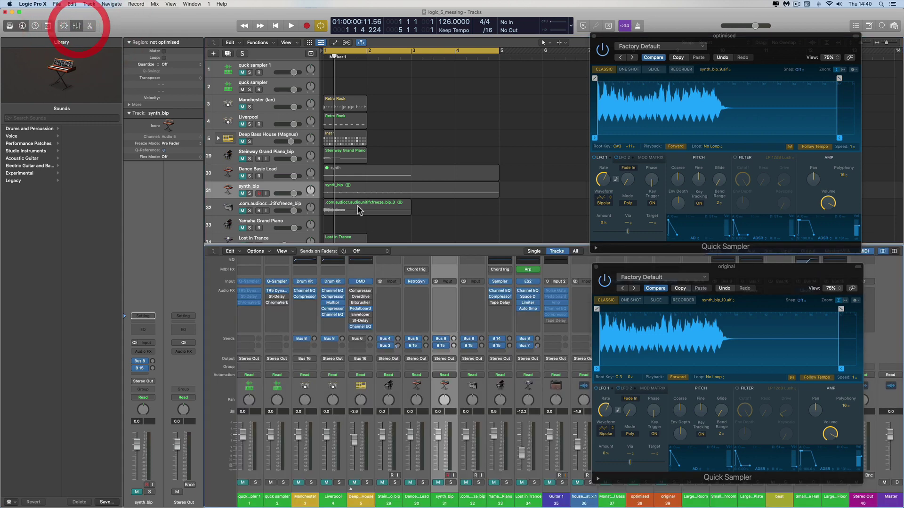
{"action": "scroll", "coordinate": [258, 227], "scroll_direction": "down", "scroll_amount": 3}
{"action": "scroll", "coordinate": [256, 226], "scroll_direction": "down", "scroll_amount": 4}
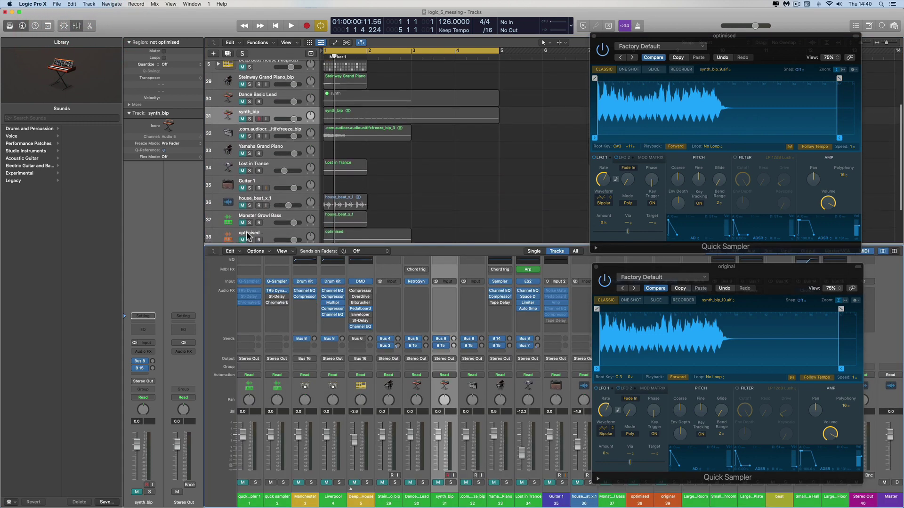
{"action": "left_click", "coordinate": [246, 191]}
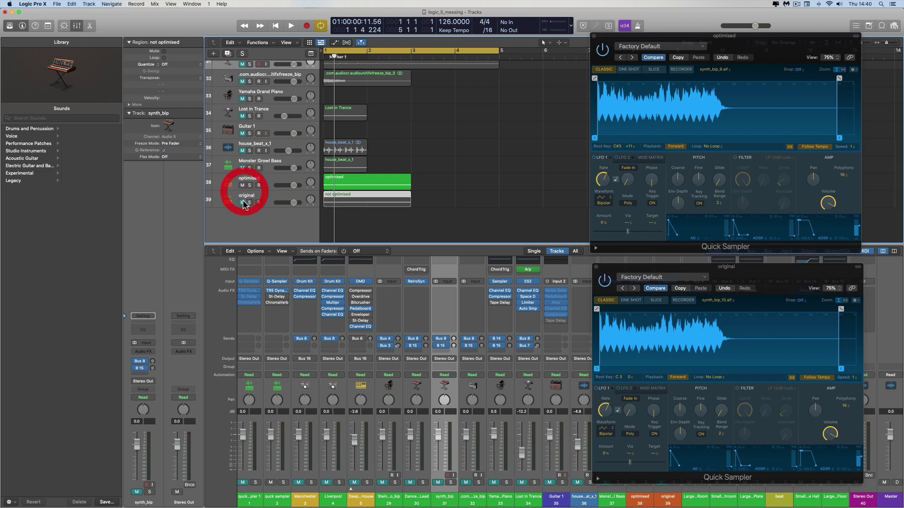
- Move the original Quick Sampler window beside the optimised one and select both samplers' channel strips in the mixer
{"action": "left_click_drag", "start_coordinate": [692, 274], "coordinate": [402, 57]}
{"action": "left_click", "coordinate": [567, 198]}
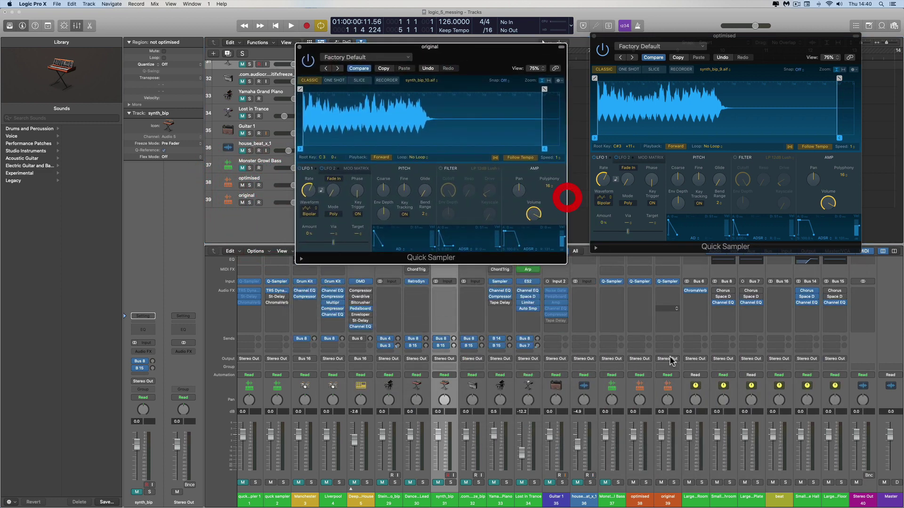
{"action": "left_click", "coordinate": [645, 464]}
{"action": "left_click", "coordinate": [669, 468], "text": "shift"}
- Play the synth samples several times and compare the optimised and original levels in the mixer
{"action": "key", "text": "space"}
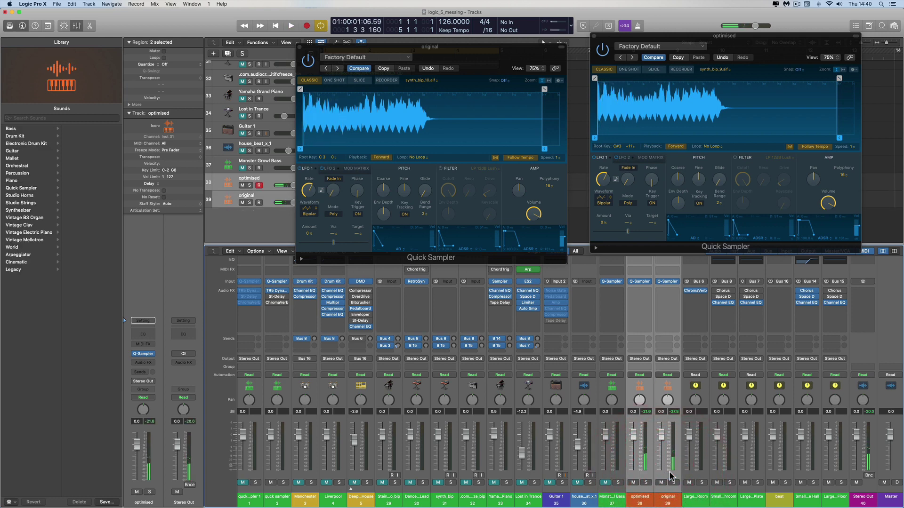
{"action": "key", "text": "space"}
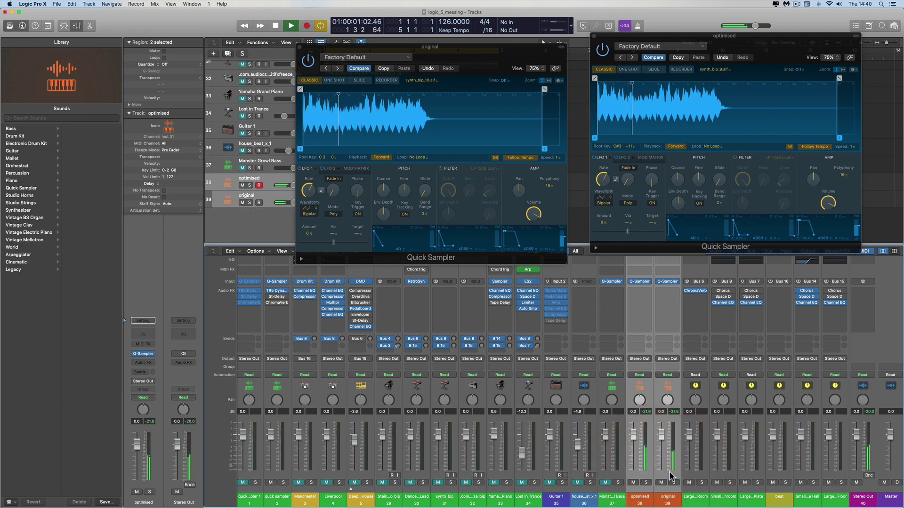
{"action": "key", "text": "space"}
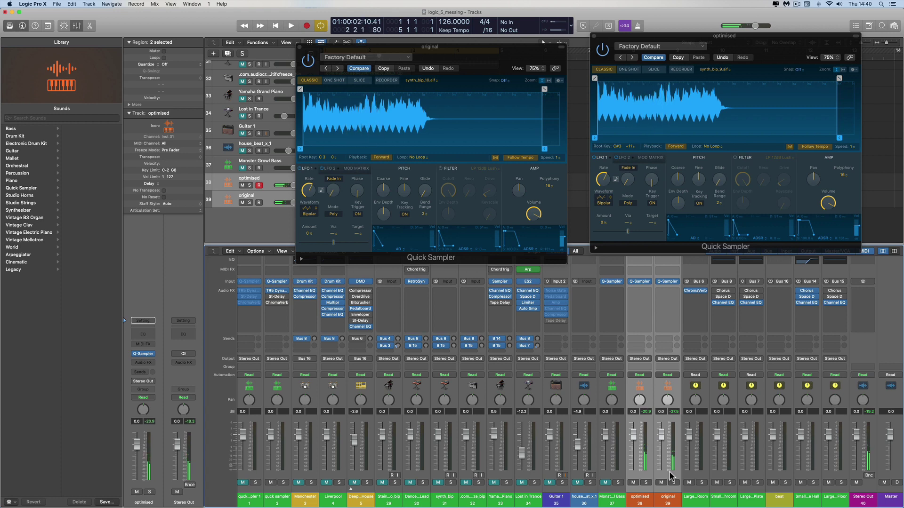
{"action": "key", "text": "space"}
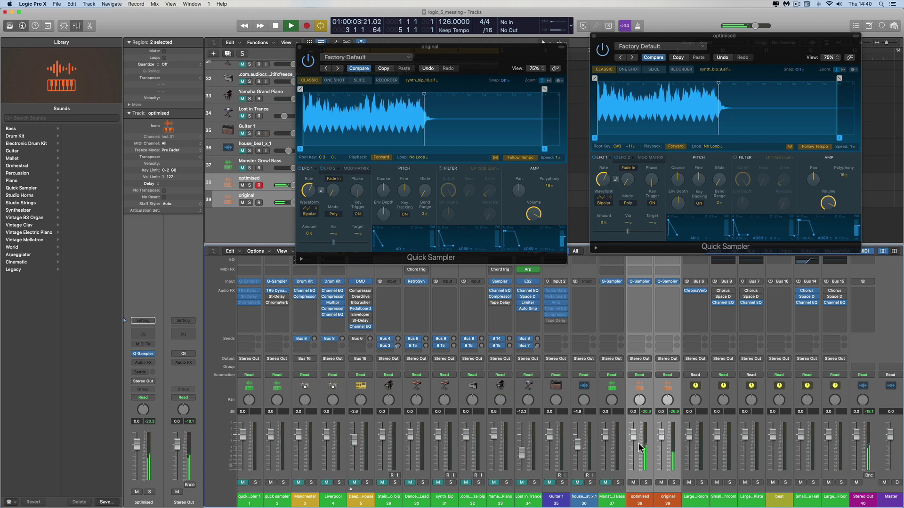
{"action": "key", "text": "space"}
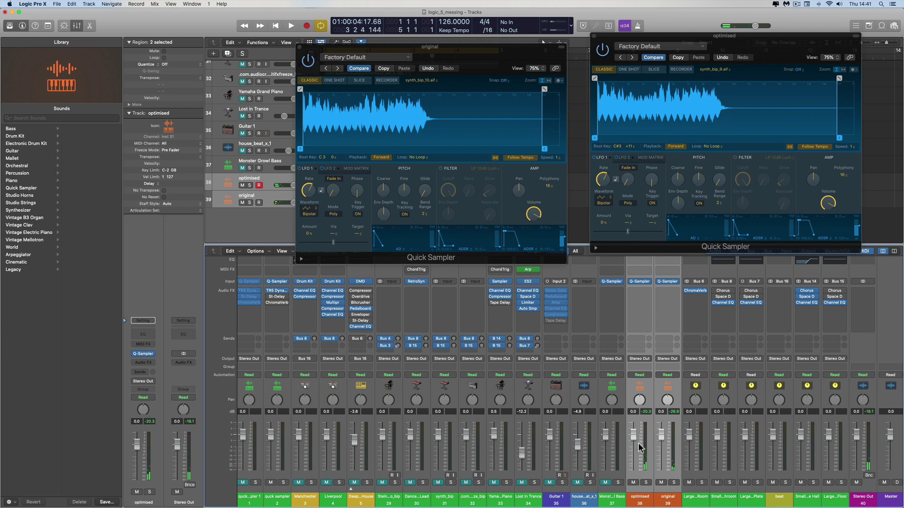
{"action": "key", "text": "space"}
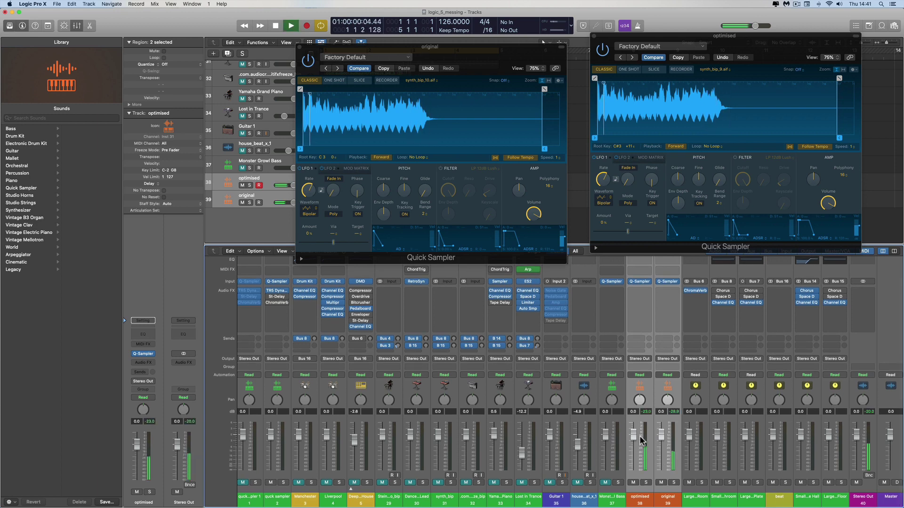
{"action": "key", "text": "space"}
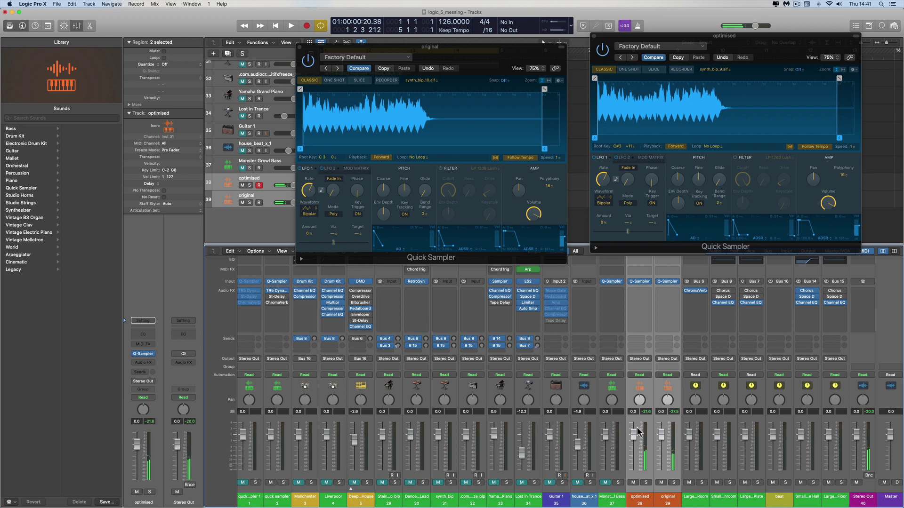
- Close the mixer and return the original Quick Sampler window to its place below the optimised one
{"action": "left_click", "coordinate": [175, 19]}
{"action": "left_click", "coordinate": [76, 26]}
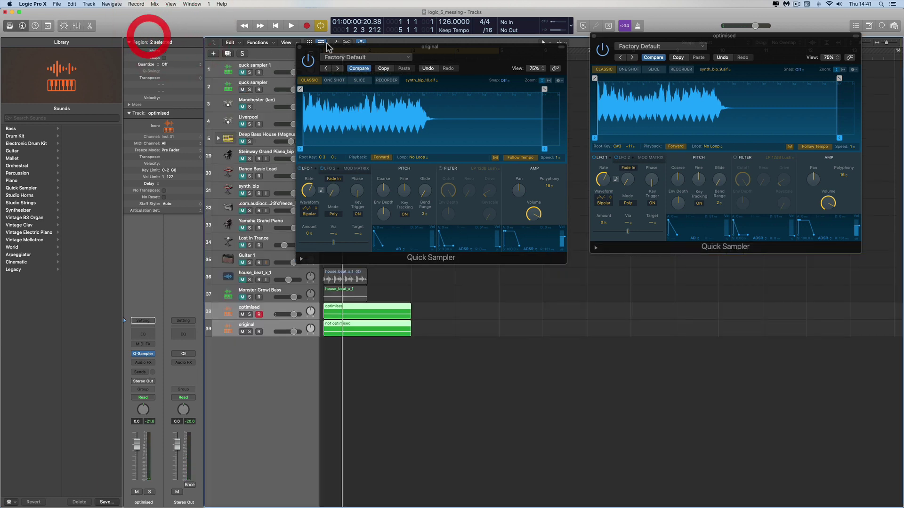
{"action": "left_click_drag", "start_coordinate": [343, 50], "coordinate": [637, 273]}
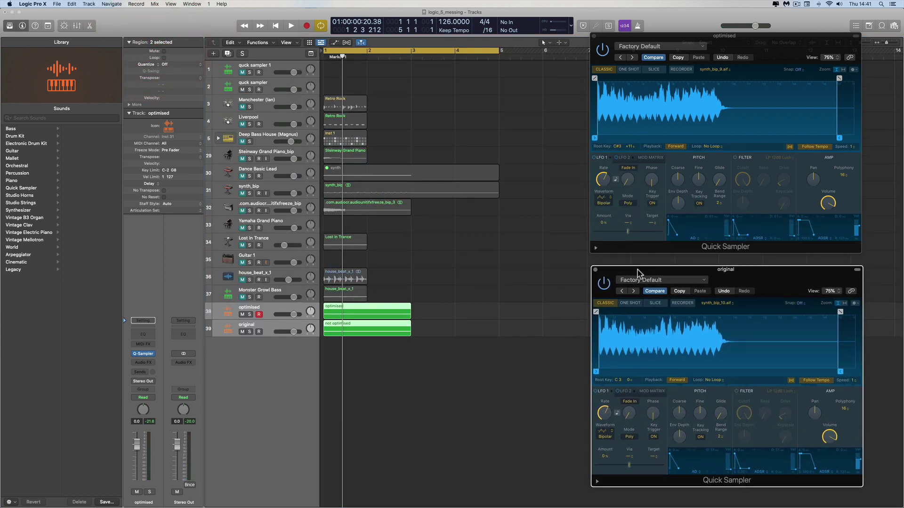